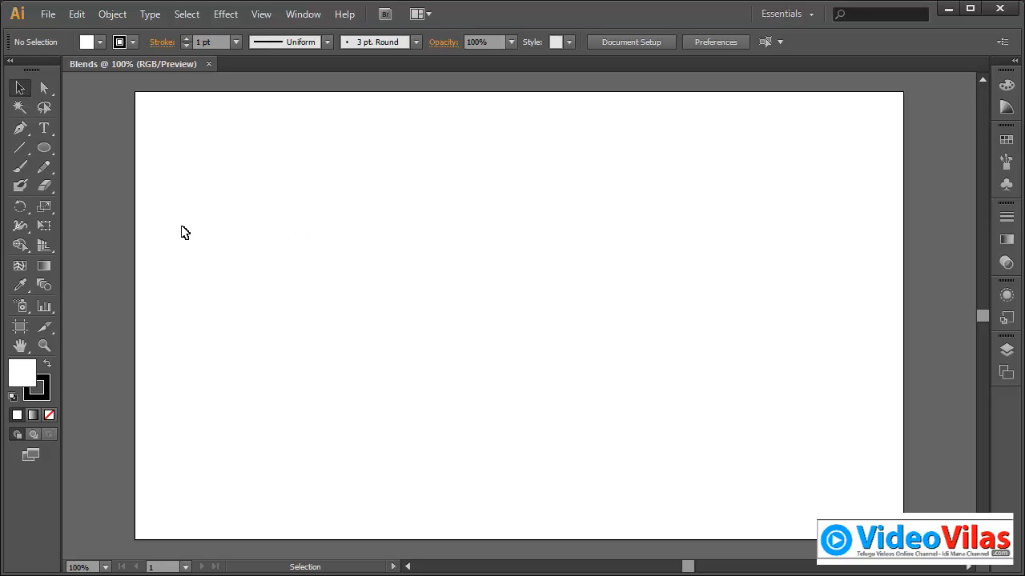
Draw a small, nearly square rectangle in the upper-left part of the artboard.
{"action": "left_click", "coordinate": [39, 150]}
{"action": "left_click", "coordinate": [92, 148]}
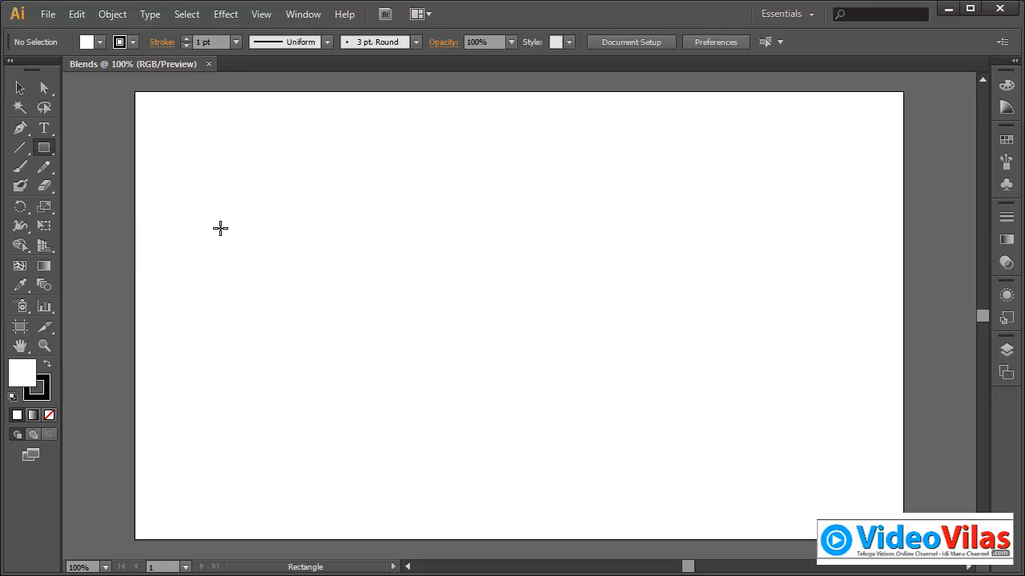
{"action": "left_click_drag", "start_coordinate": [216, 208], "coordinate": [268, 261]}
Draw an 11-pointed star about 84 px tall near the artboard's right side, level with the square's centre, and deselect it.
{"action": "left_click", "coordinate": [48, 150]}
{"action": "left_click", "coordinate": [104, 221]}
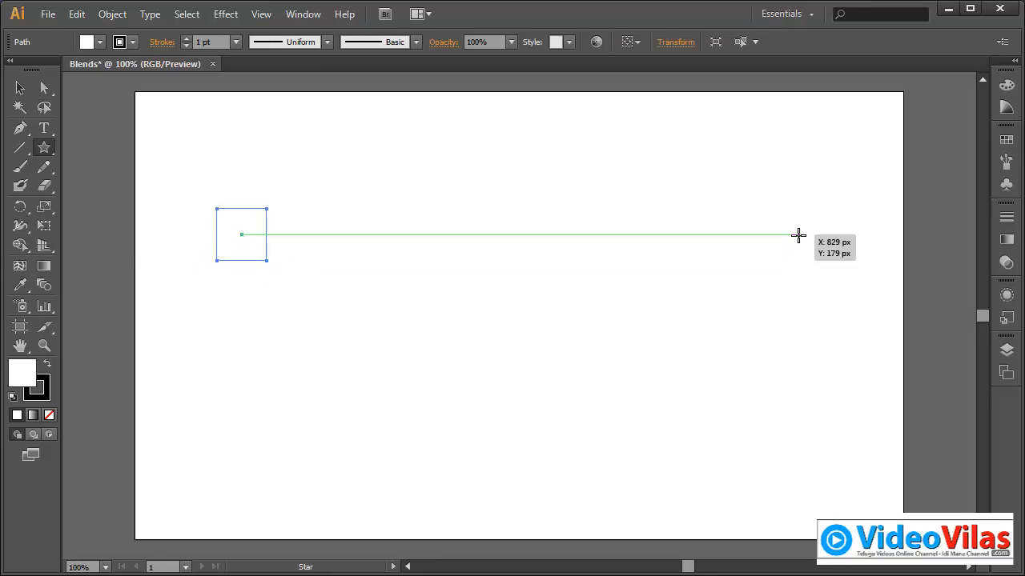
{"action": "left_click_drag", "start_coordinate": [798, 236], "coordinate": [814, 263]}
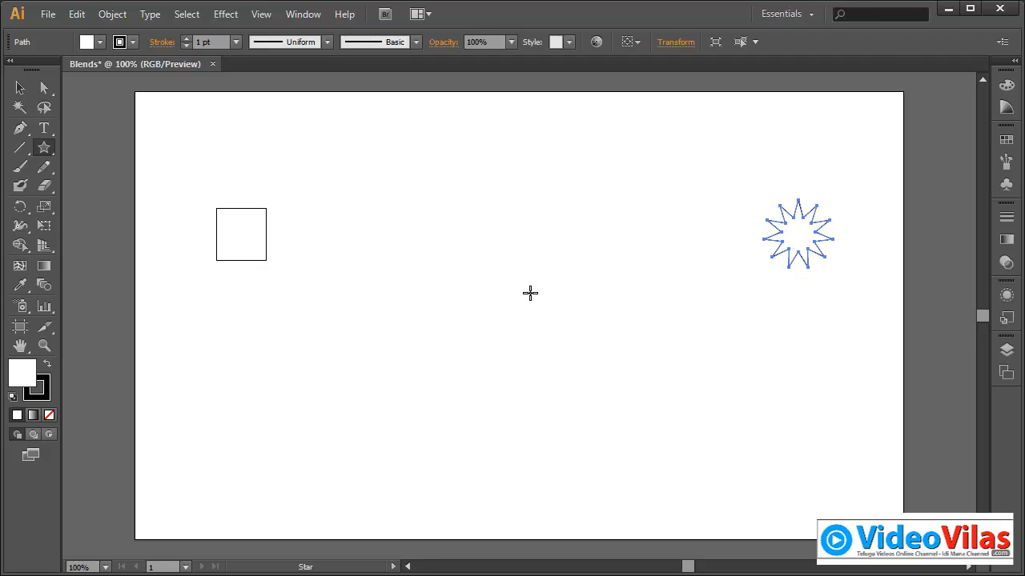
{"action": "left_click", "coordinate": [20, 88]}
{"action": "left_click", "coordinate": [208, 158]}
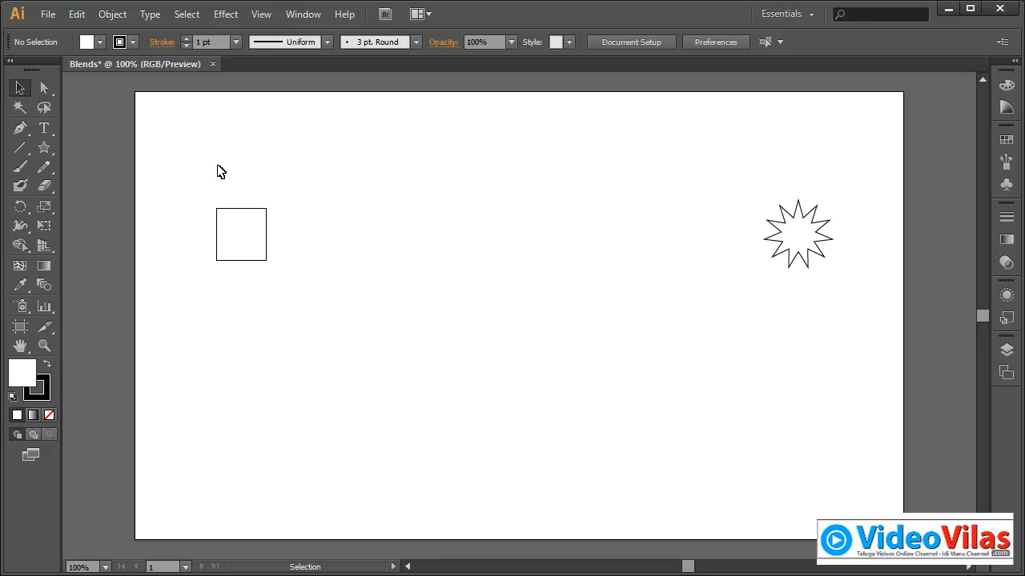
Fill the square with red and the 11-pointed star with green.
{"action": "left_click_drag", "start_coordinate": [217, 153], "coordinate": [309, 261]}
{"action": "left_click", "coordinate": [100, 41]}
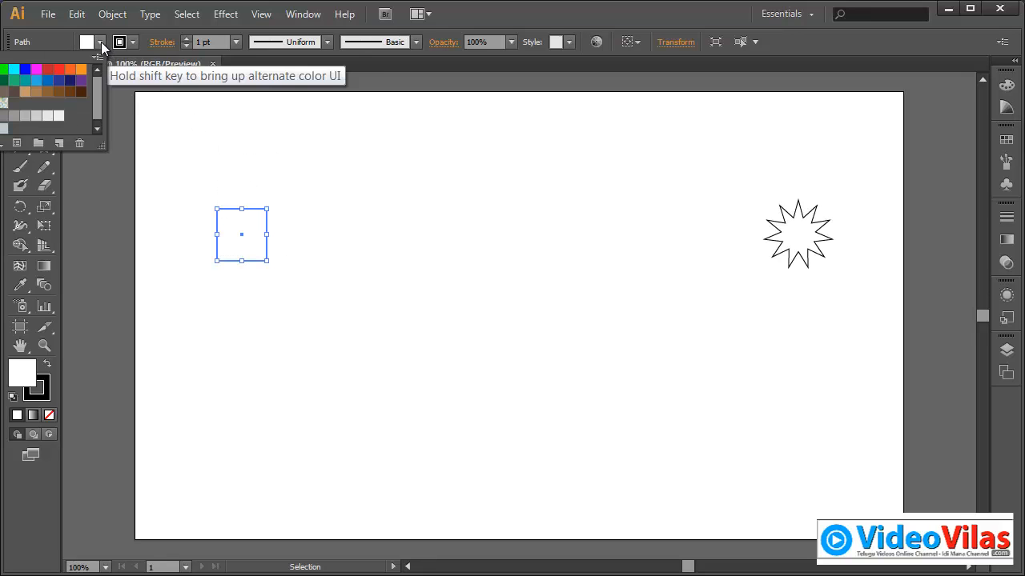
{"action": "left_click", "coordinate": [58, 69]}
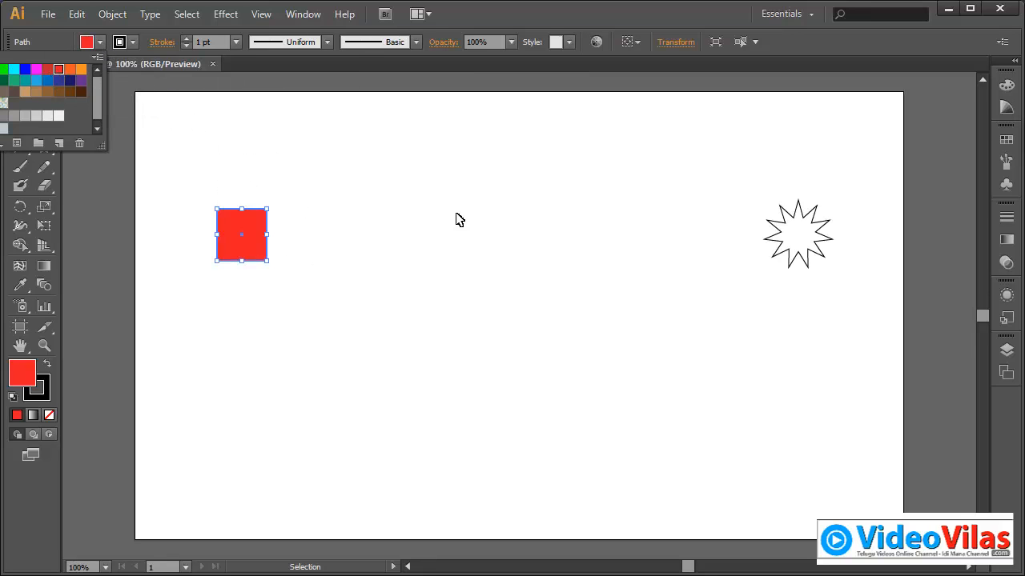
{"action": "left_click_drag", "start_coordinate": [671, 168], "coordinate": [796, 264]}
{"action": "left_click", "coordinate": [100, 42]}
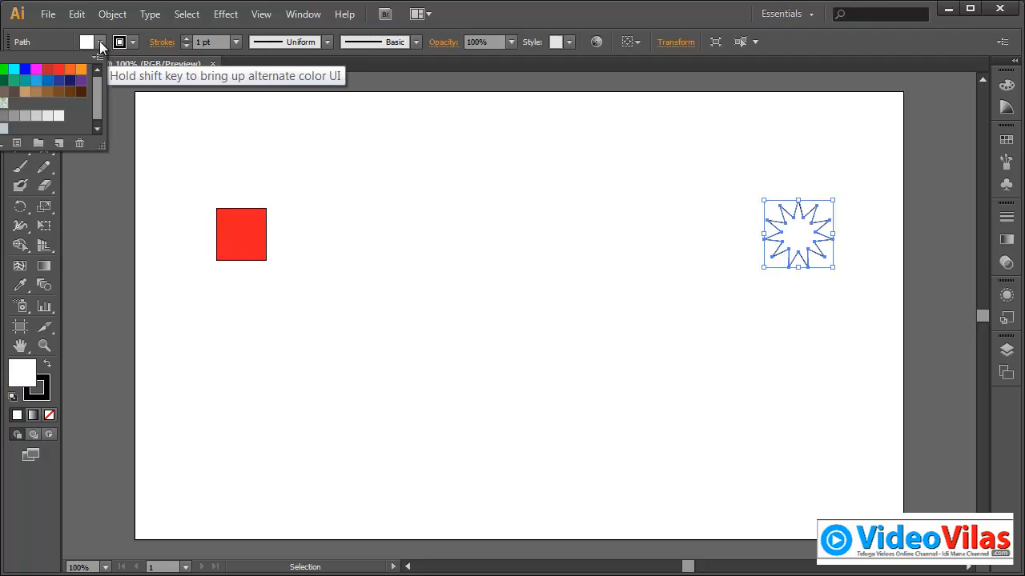
{"action": "left_click", "coordinate": [4, 70]}
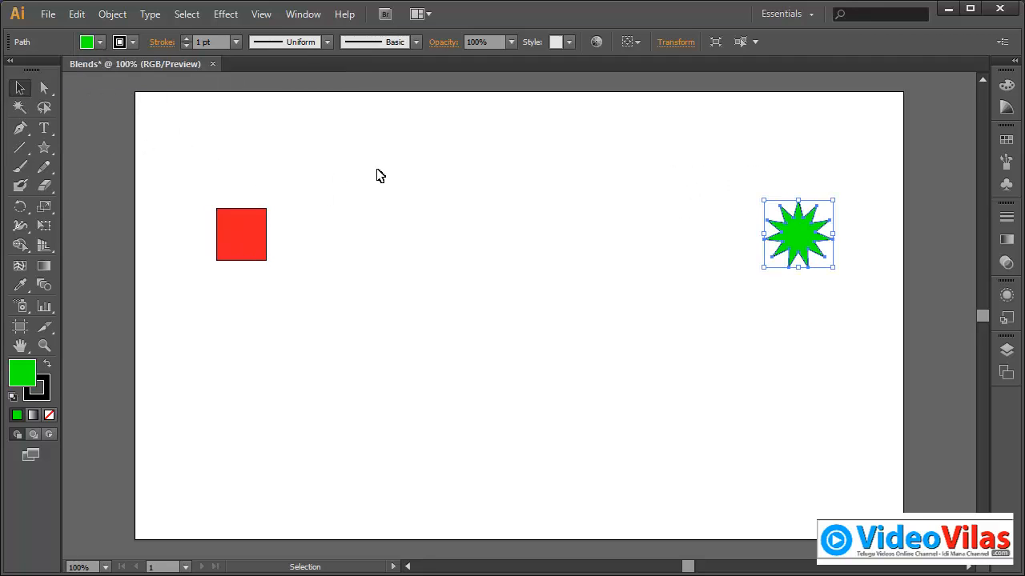
{"action": "left_click", "coordinate": [382, 172]}
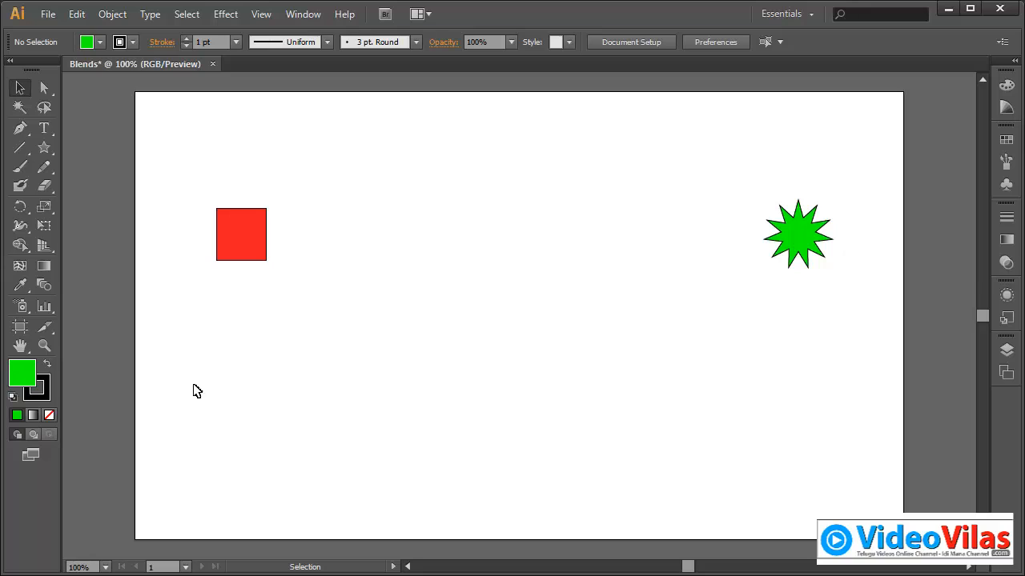
Blend the red square into the green star with the Blend tool.
{"action": "left_click", "coordinate": [44, 286]}
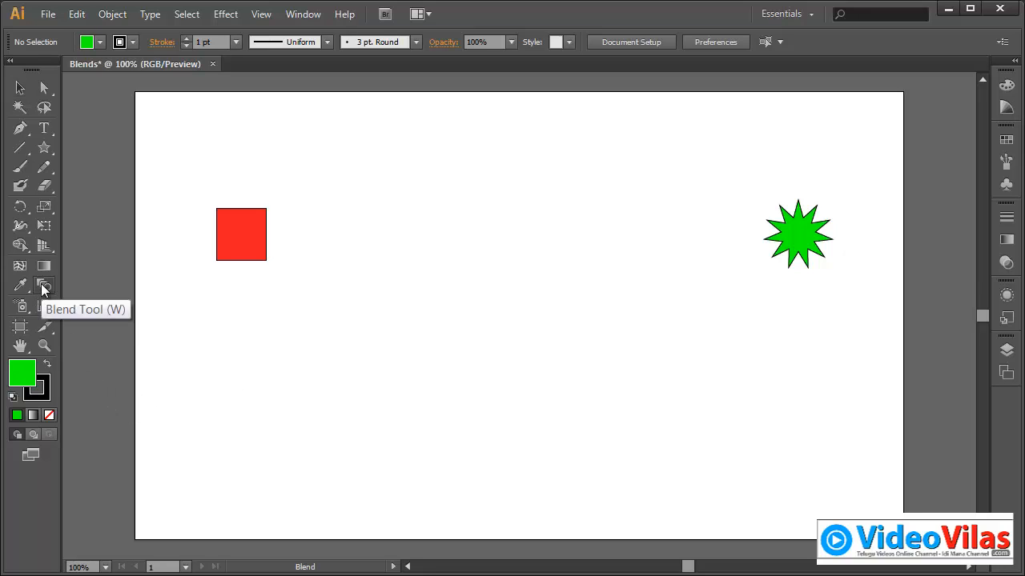
{"action": "left_click", "coordinate": [245, 233]}
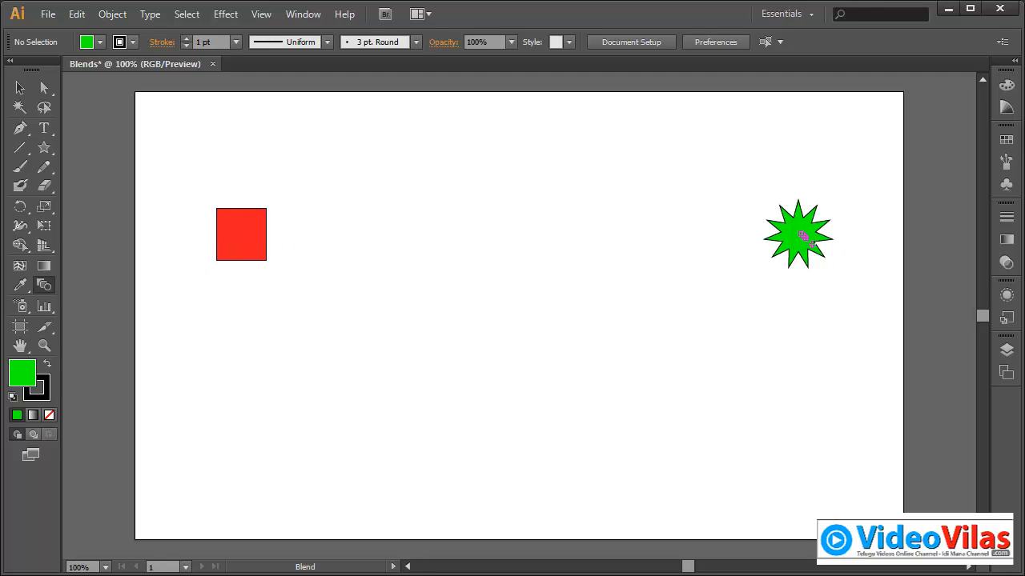
{"action": "left_click", "coordinate": [803, 236]}
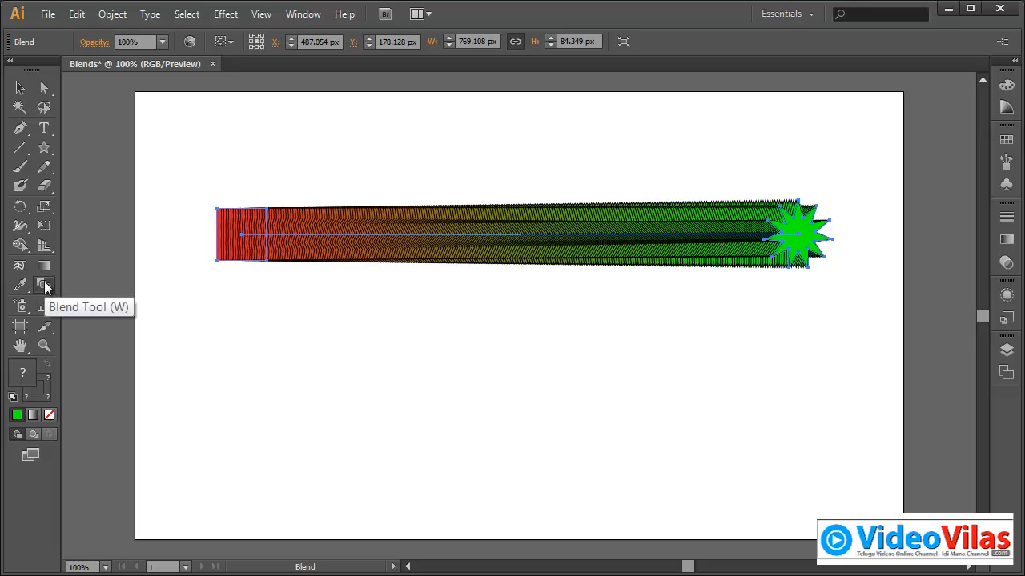
In the blend's options, set the spacing to Specified Steps with 10 steps and turn on the preview.
{"action": "left_click", "coordinate": [112, 14]}
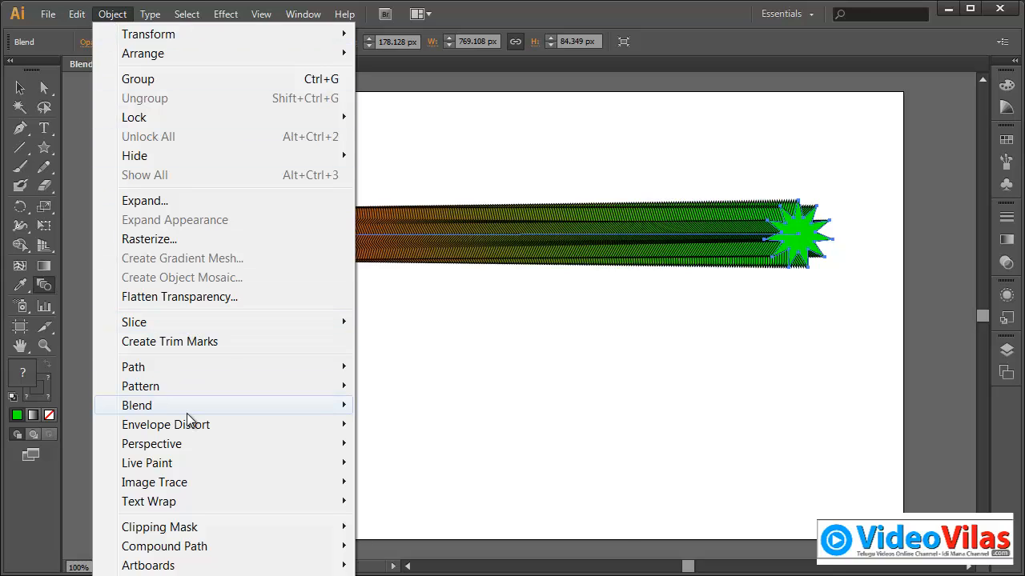
{"action": "mouse_move", "coordinate": [185, 412]}
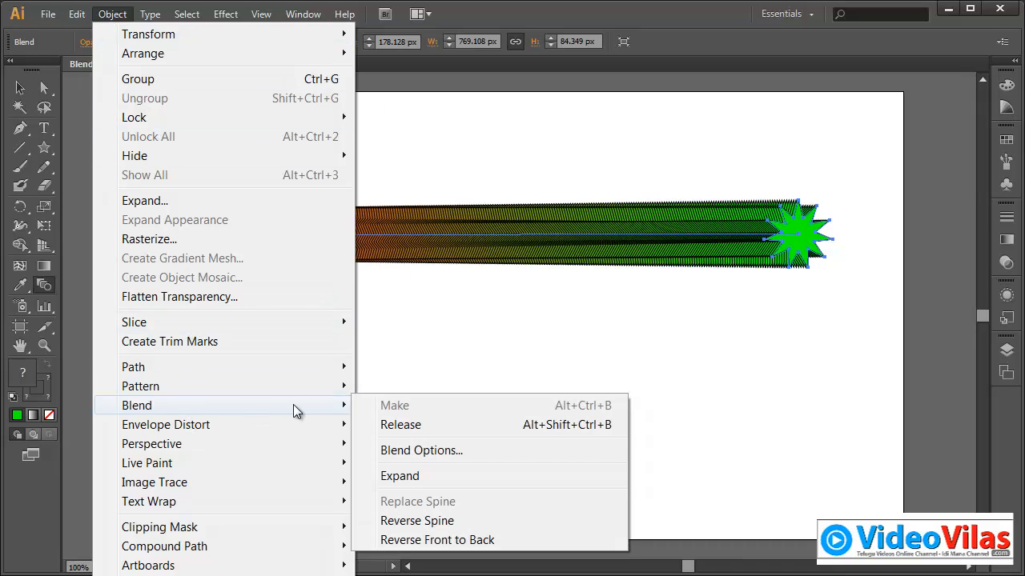
{"action": "left_click", "coordinate": [449, 453]}
{"action": "left_click_drag", "start_coordinate": [573, 237], "coordinate": [660, 377]}
{"action": "left_click", "coordinate": [647, 401]}
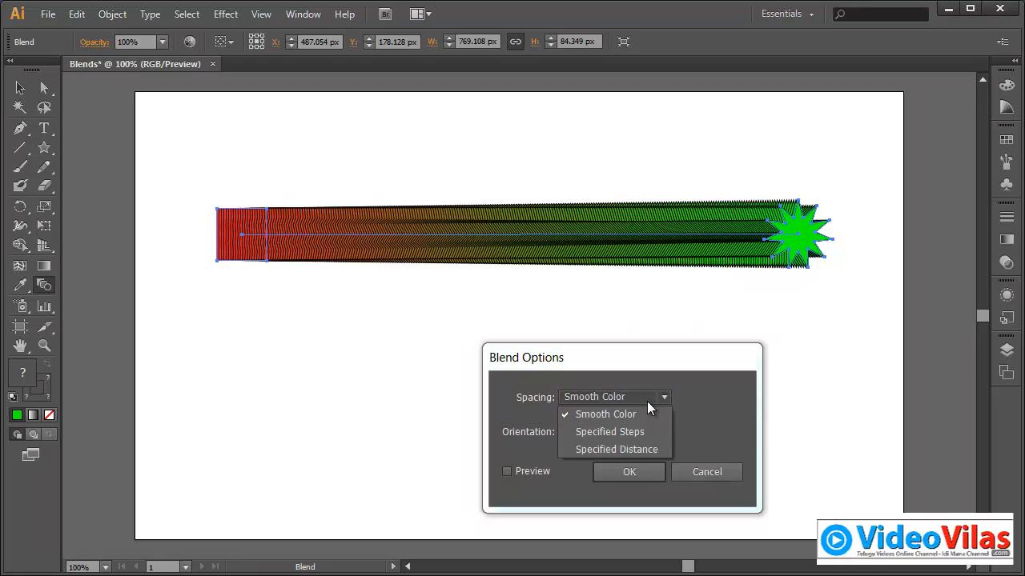
{"action": "left_click", "coordinate": [635, 432]}
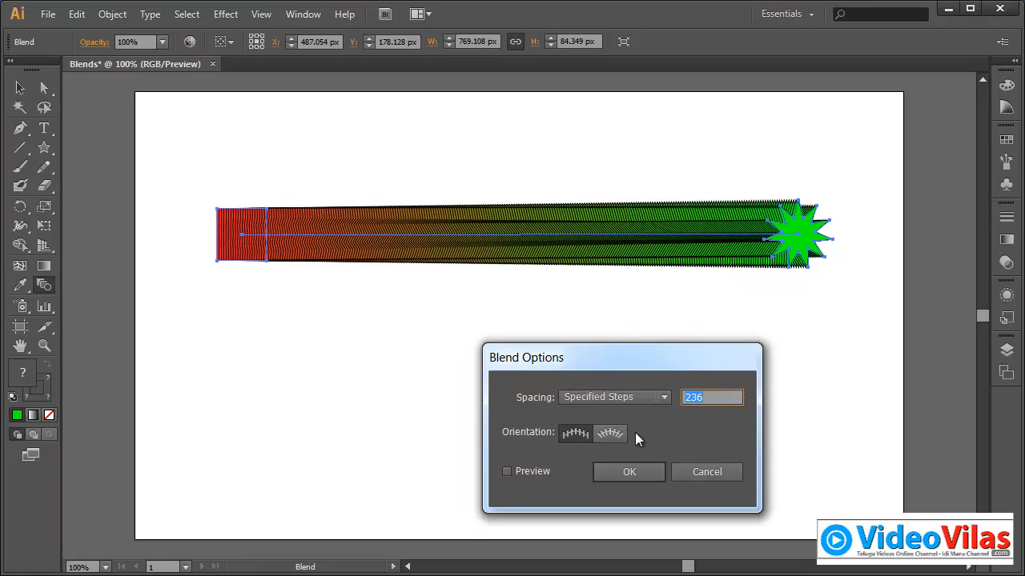
{"action": "left_click", "coordinate": [736, 397]}
{"action": "left_click", "coordinate": [533, 471]}
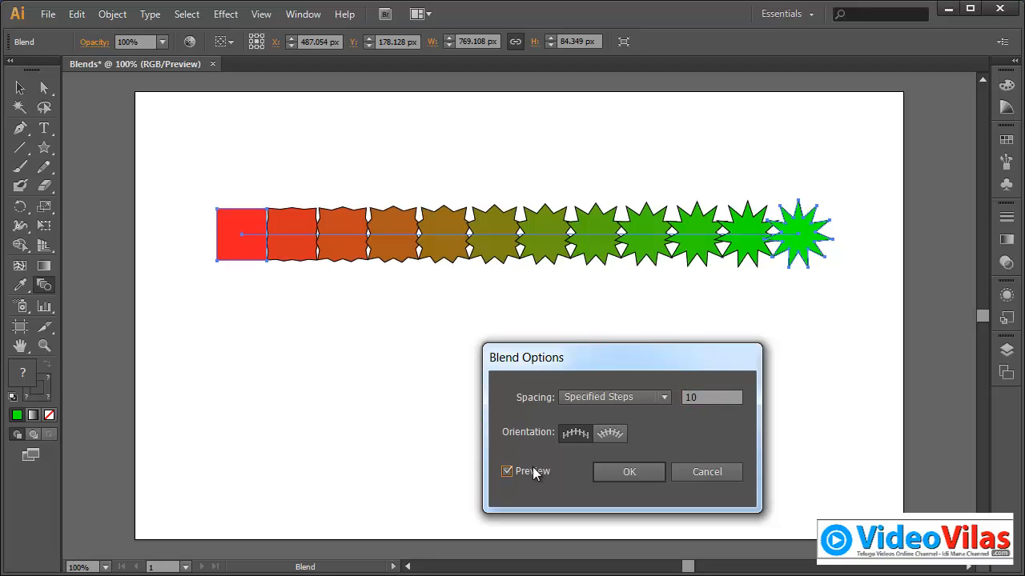
Set the blend's specified steps to 7, apply the options and deselect the blend.
{"action": "double_click", "coordinate": [692, 398]}
{"action": "type", "text": "7"}
{"action": "key", "text": "Tab"}
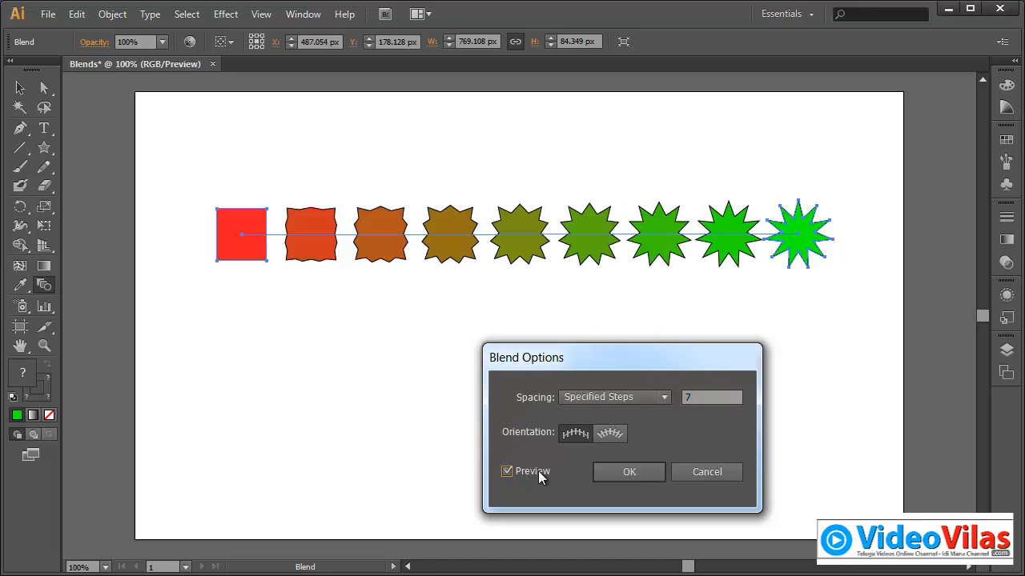
{"action": "left_click", "coordinate": [618, 474]}
{"action": "left_click", "coordinate": [20, 88]}
{"action": "left_click", "coordinate": [264, 193]}
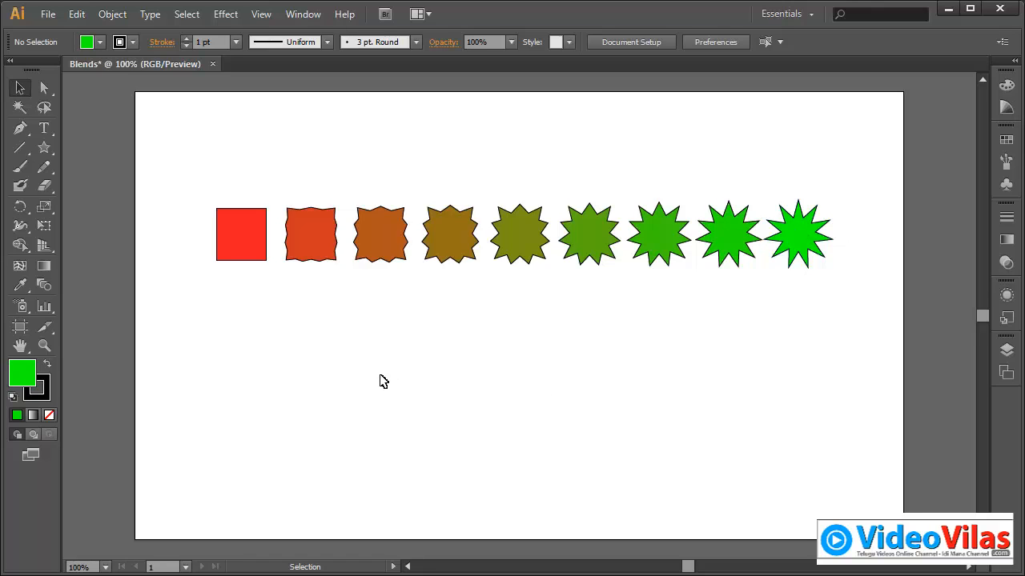
Delete the square-to-star blend and reset the fill and stroke to the default white and black.
{"action": "left_click_drag", "start_coordinate": [208, 157], "coordinate": [834, 296]}
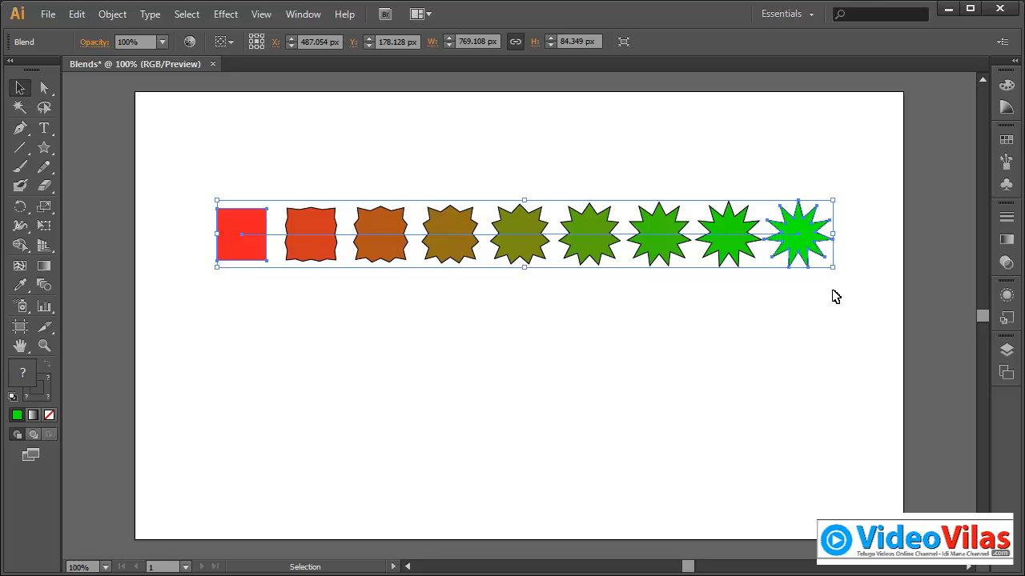
{"action": "key", "text": "Delete"}
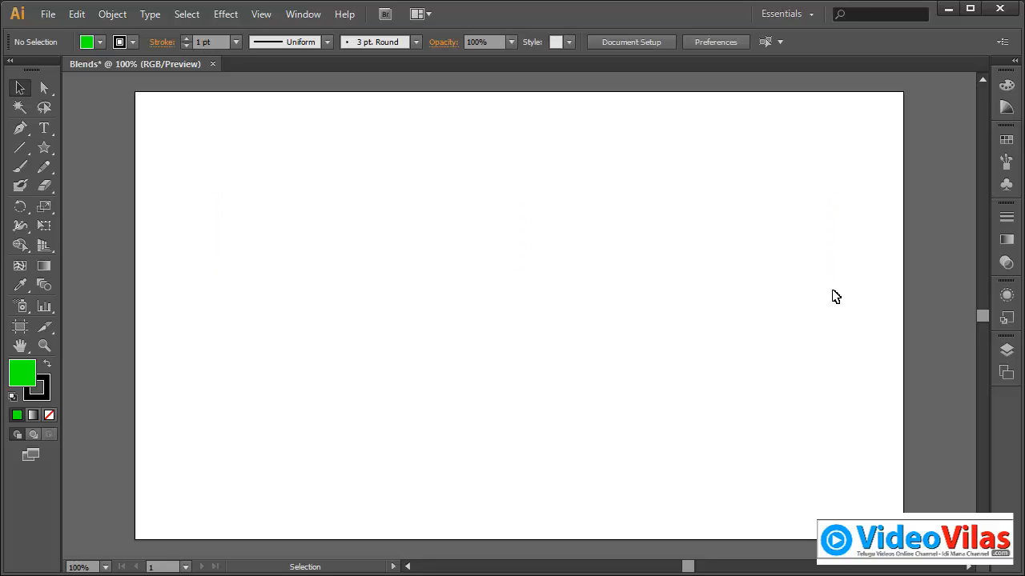
{"action": "left_click", "coordinate": [13, 398]}
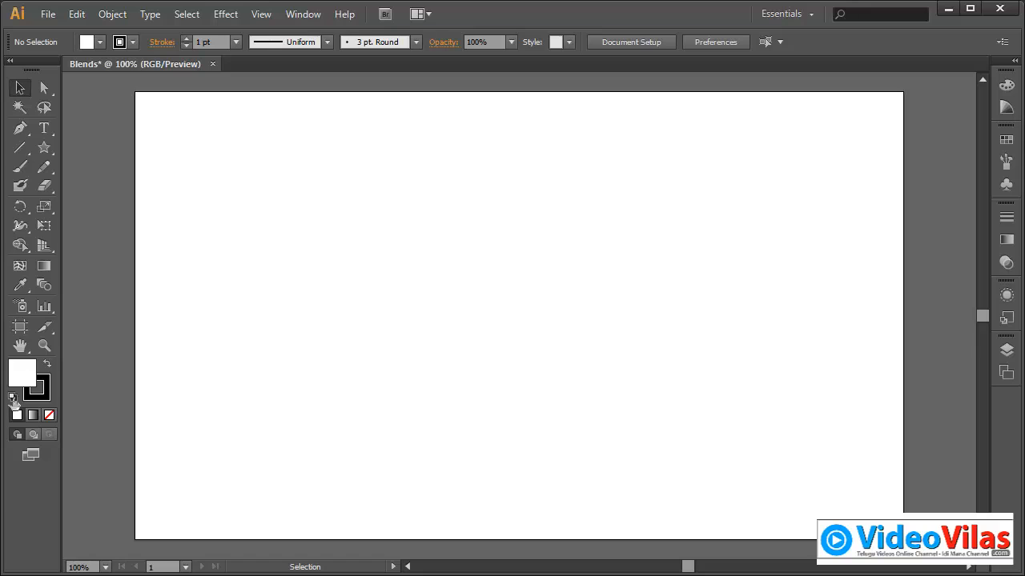
Draw a five-pointed star about 41 px tall in the artboard's upper left and place a duplicate level with it, right of centre.
{"action": "left_click", "coordinate": [46, 150]}
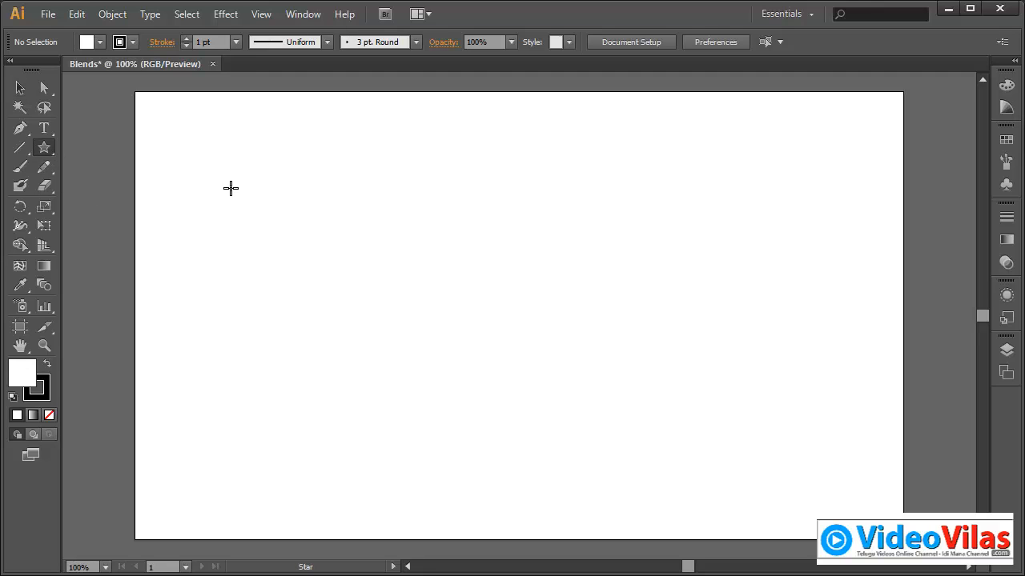
{"action": "left_click_drag", "start_coordinate": [229, 187], "coordinate": [633, 192]}
{"action": "key", "text": "Down"}
{"action": "key", "text": "Down"}
{"action": "key", "text": "Down"}
{"action": "key", "text": "Down"}
{"action": "key", "text": "Down"}
{"action": "key", "text": "v"}
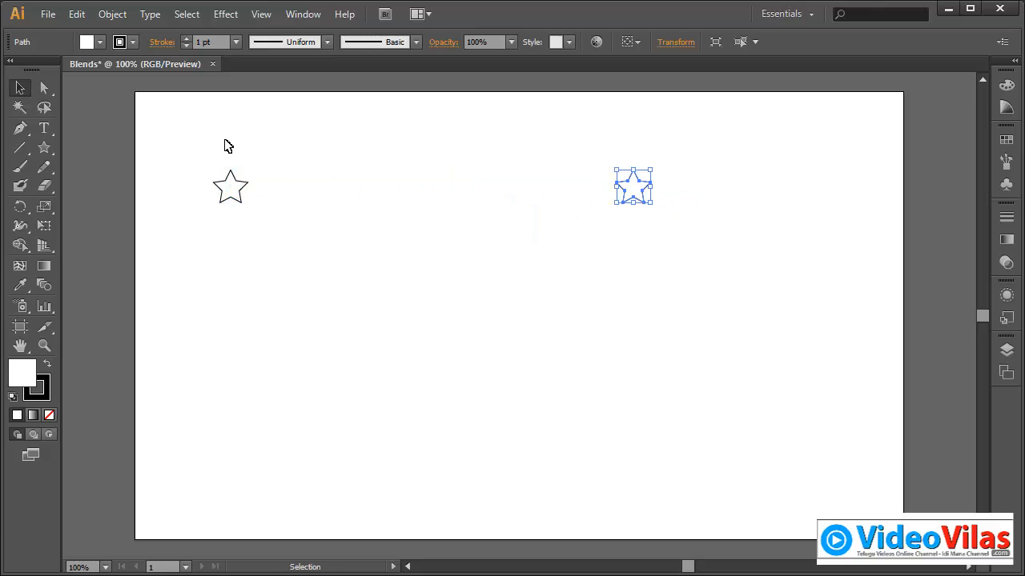
Duplicate both stars straight down to form four corners of a rectangle about 404 px tall, then deselect.
{"action": "left_click_drag", "start_coordinate": [227, 146], "coordinate": [640, 281]}
{"action": "left_click_drag", "start_coordinate": [633, 206], "coordinate": [646, 486]}
{"action": "left_click", "coordinate": [693, 315]}
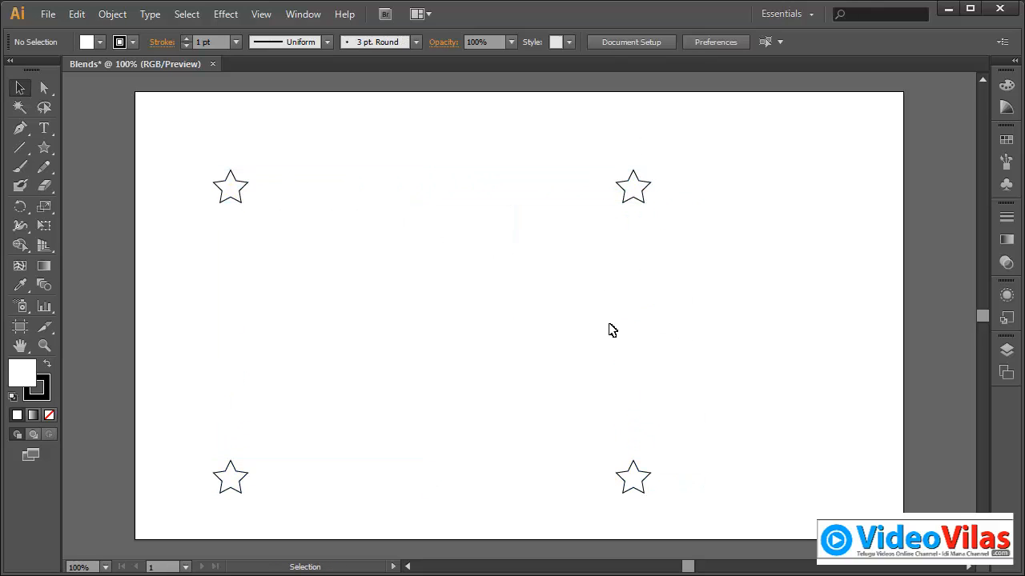
Blend the four corner stars clockwise into a closed rectangular frame of stars and deselect it.
{"action": "left_click", "coordinate": [45, 286]}
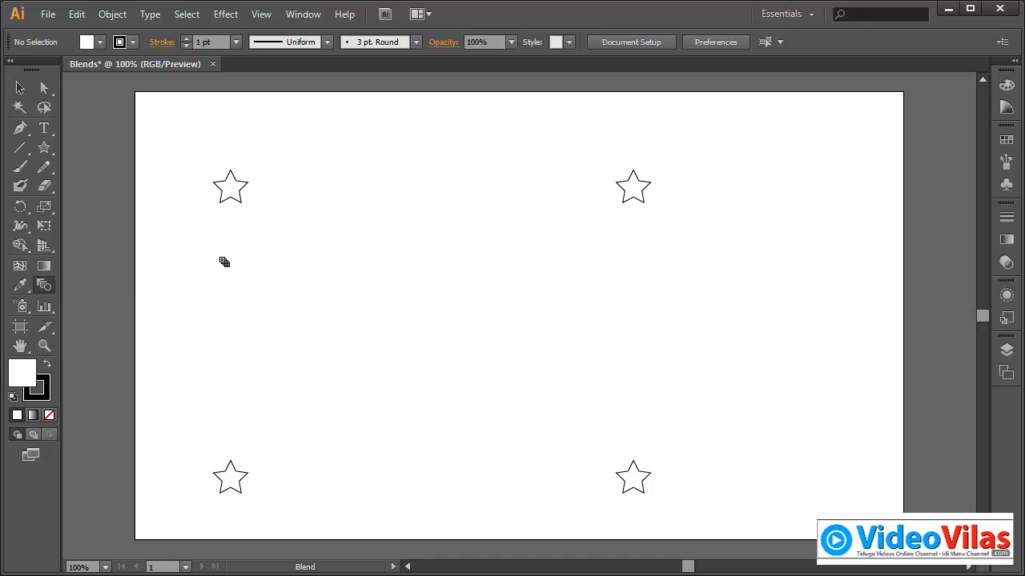
{"action": "left_click", "coordinate": [634, 188]}
{"action": "left_click", "coordinate": [634, 478]}
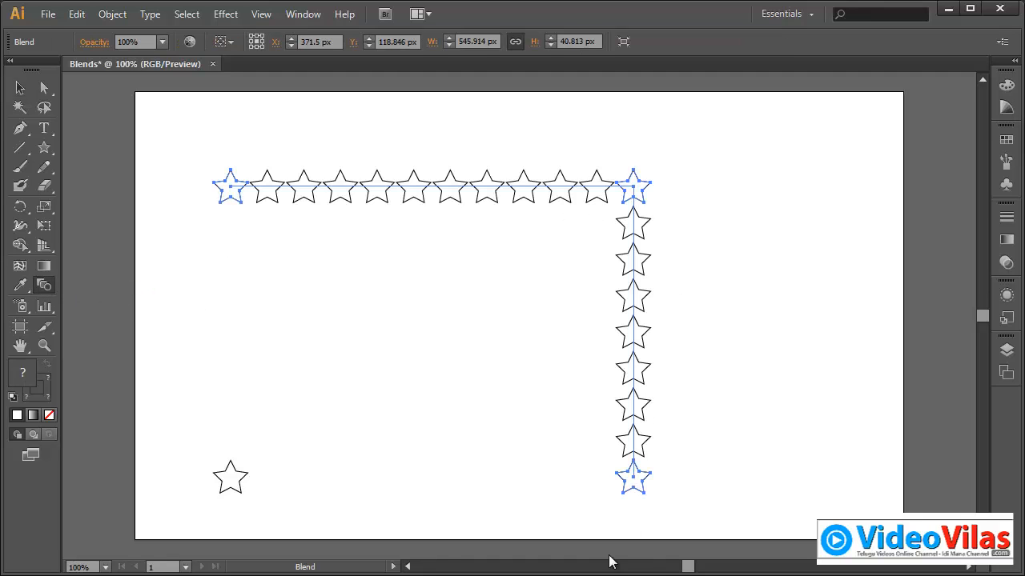
{"action": "left_click", "coordinate": [229, 477]}
{"action": "left_click", "coordinate": [230, 192]}
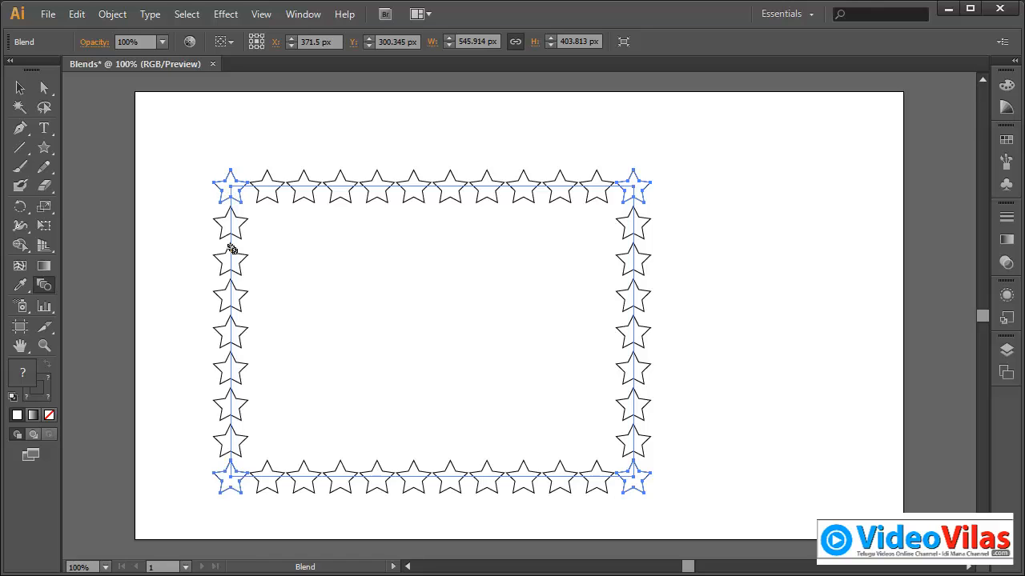
{"action": "left_click", "coordinate": [20, 88]}
{"action": "left_click", "coordinate": [192, 134]}
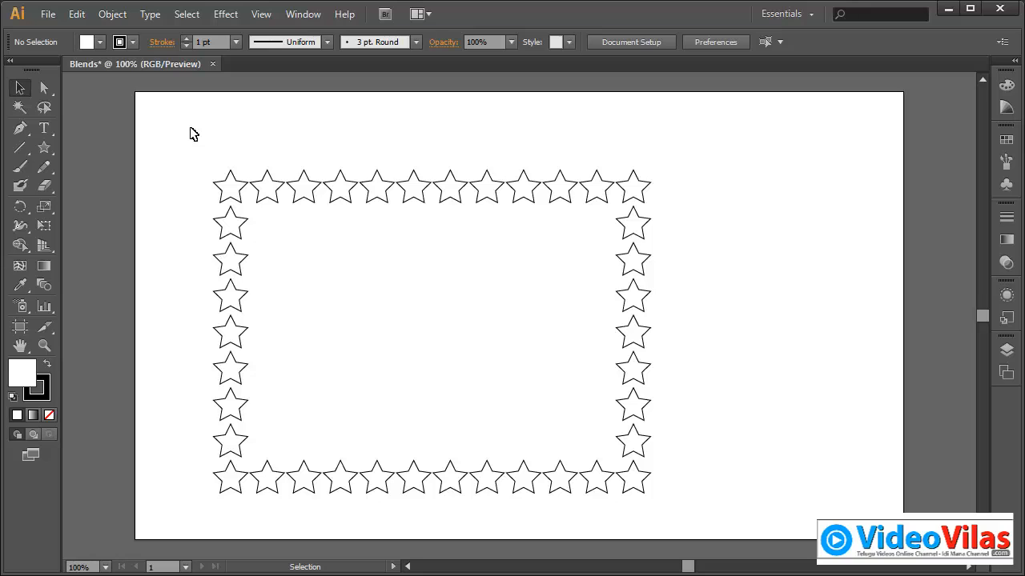
Select only the frame's upper-left corner star with Direct Selection and fill it with orange.
{"action": "left_click", "coordinate": [44, 88]}
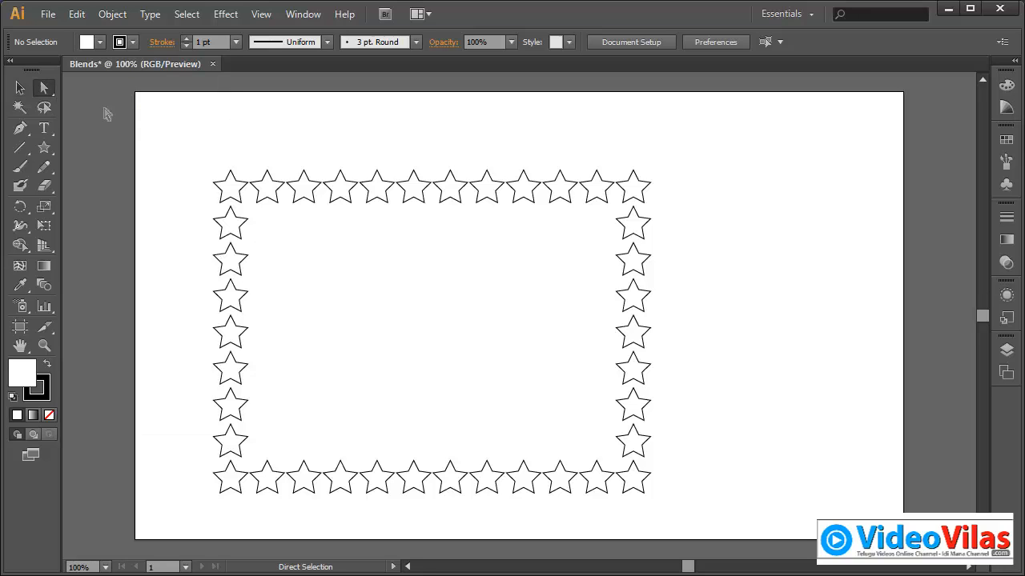
{"action": "left_click", "coordinate": [227, 186]}
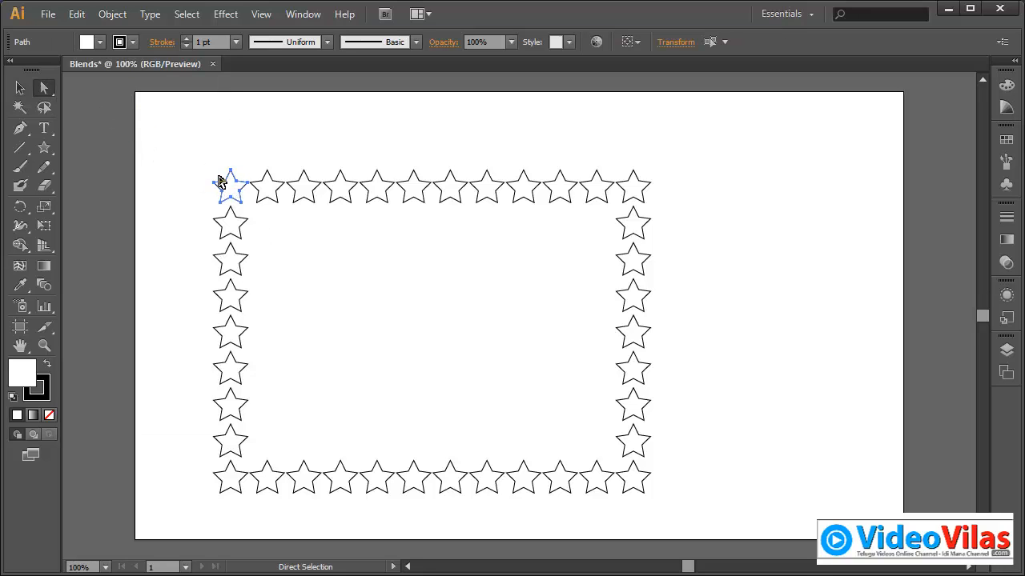
{"action": "left_click", "coordinate": [99, 41]}
{"action": "left_click", "coordinate": [70, 70]}
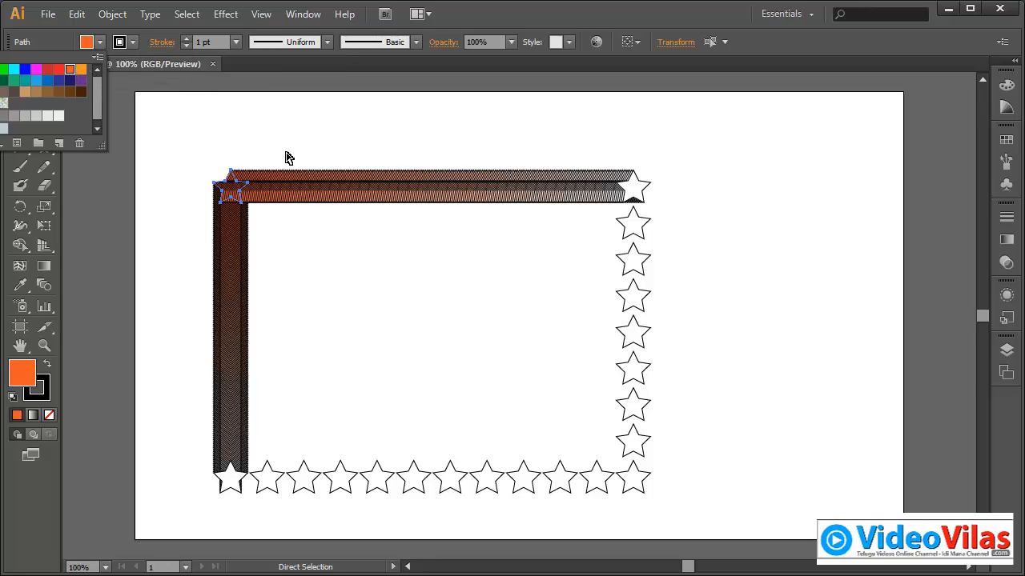
Try to fill the frame's lower-right corner star with brown.
{"action": "left_click", "coordinate": [633, 482]}
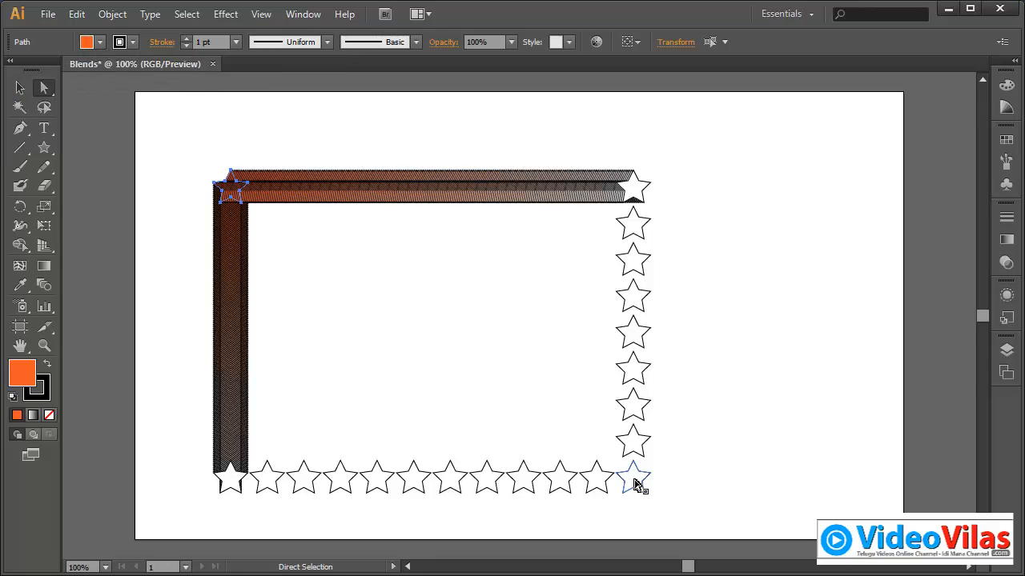
{"action": "left_click", "coordinate": [99, 42]}
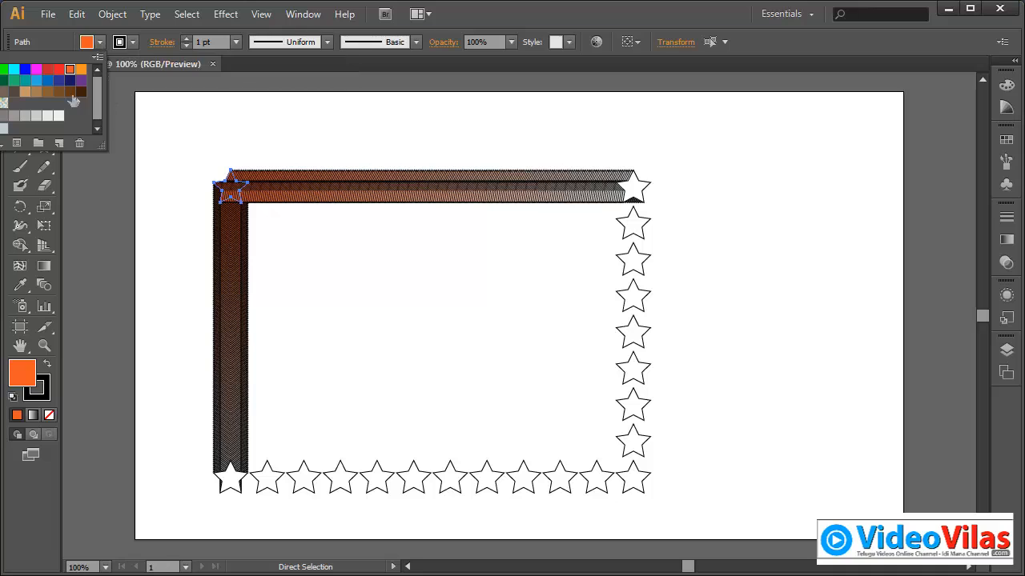
{"action": "left_click", "coordinate": [59, 91]}
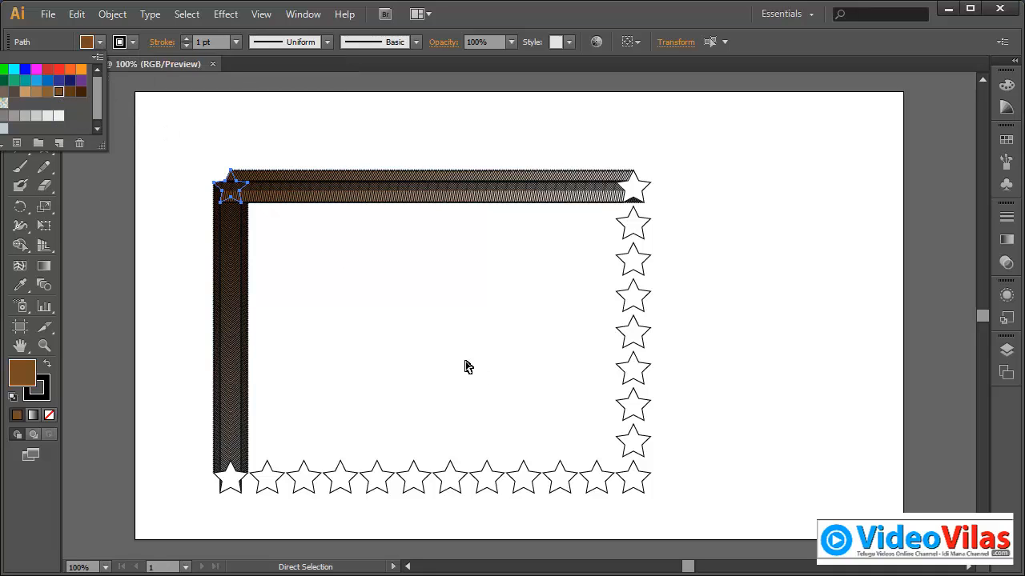
{"action": "left_click_drag", "start_coordinate": [663, 513], "coordinate": [638, 488]}
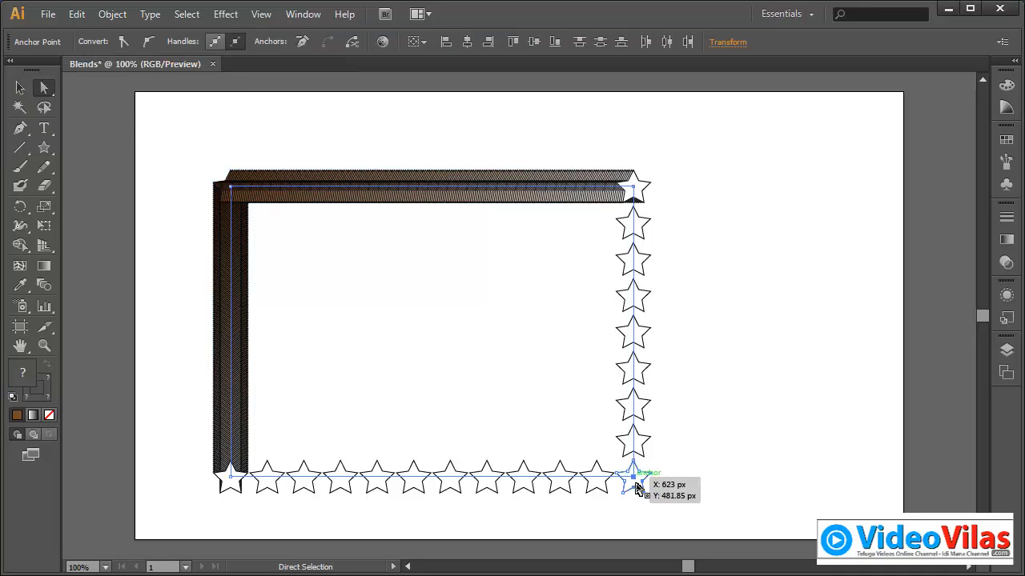
{"action": "left_click", "coordinate": [657, 499]}
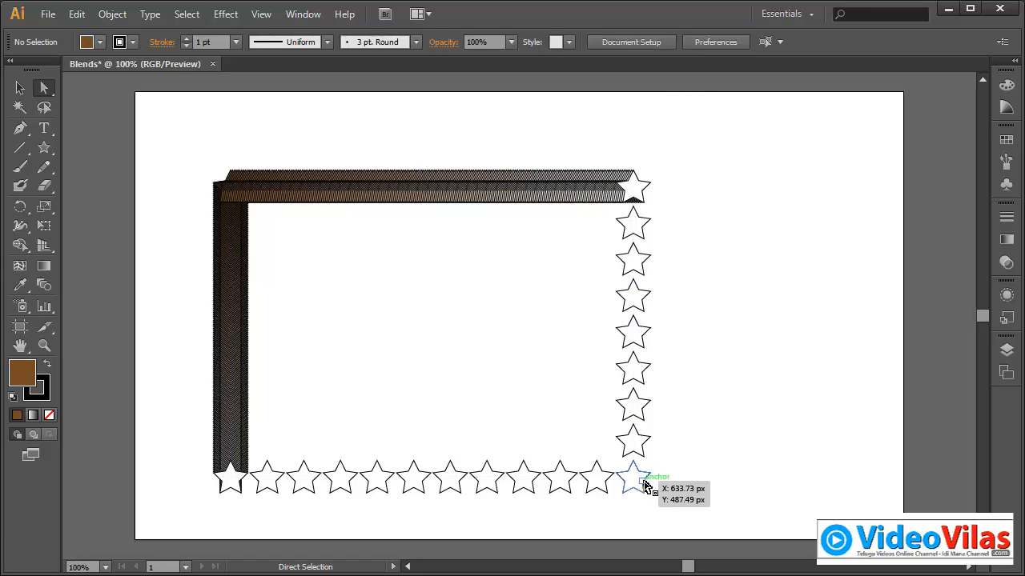
{"action": "left_click_drag", "start_coordinate": [614, 465], "coordinate": [661, 520]}
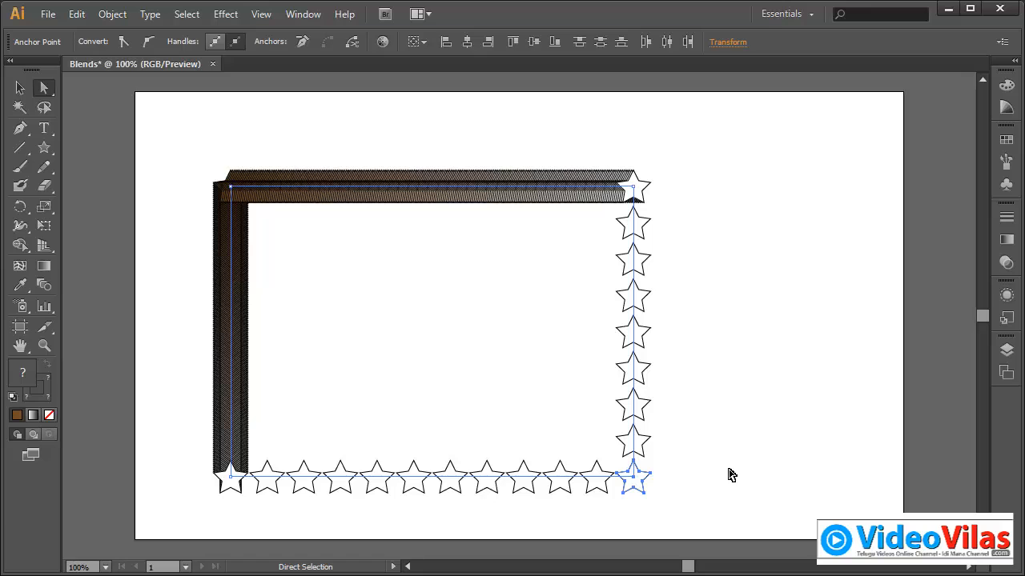
{"action": "left_click", "coordinate": [731, 475]}
Set the whole star frame's blend spacing to 7 specified steps with preview enabled, and deselect the frame.
{"action": "left_click", "coordinate": [20, 88]}
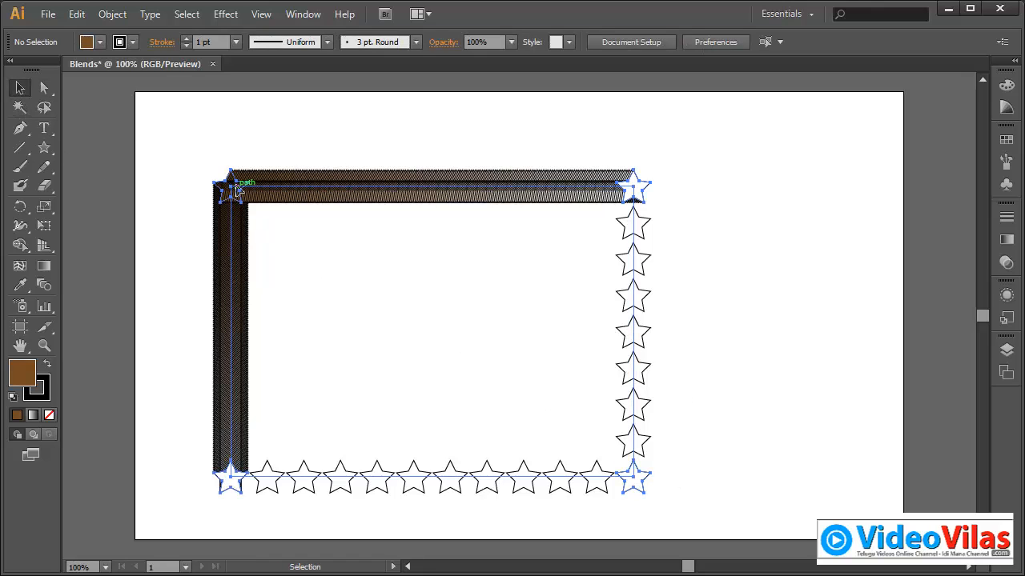
{"action": "left_click", "coordinate": [238, 190]}
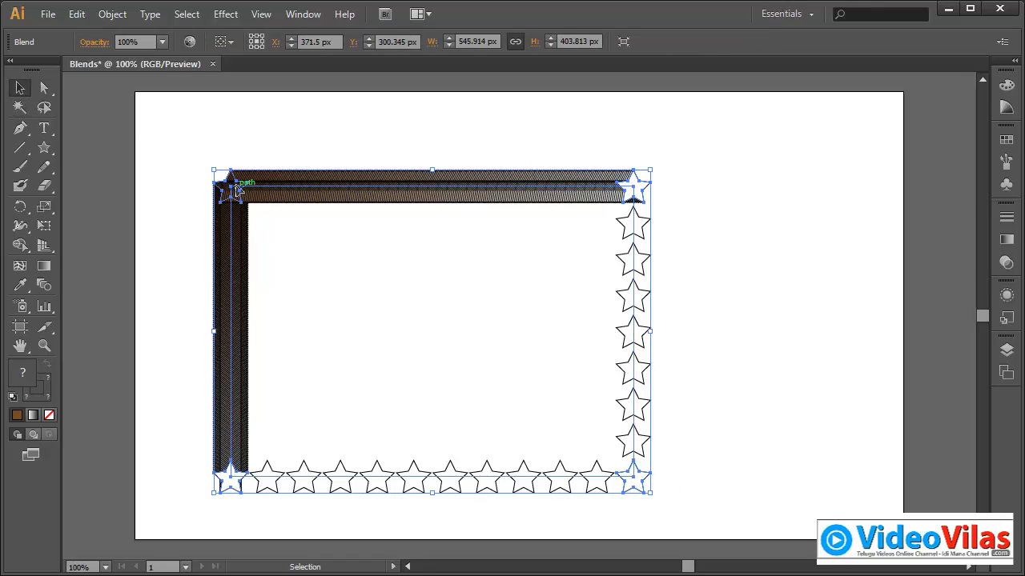
{"action": "left_click", "coordinate": [112, 14]}
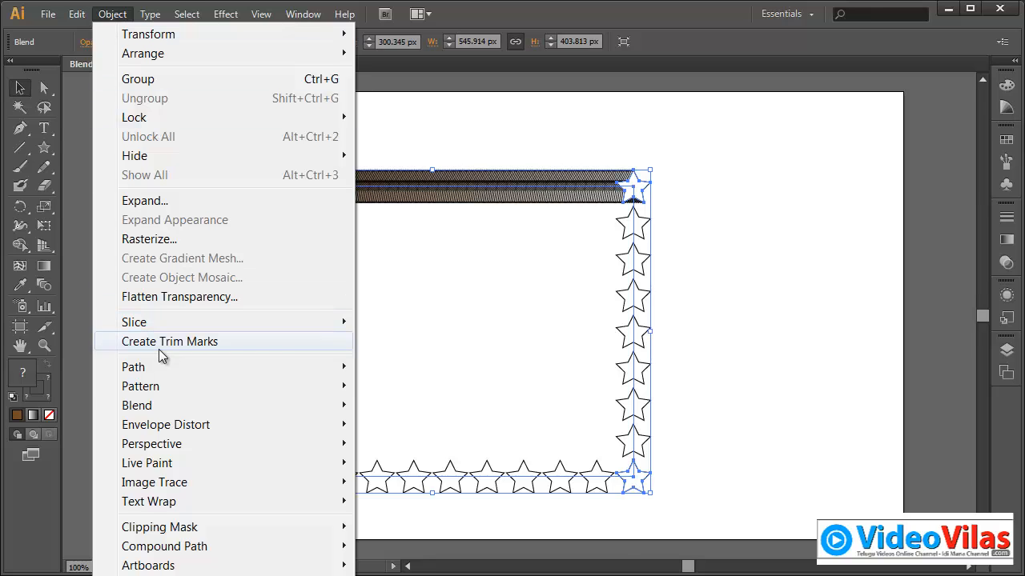
{"action": "mouse_move", "coordinate": [191, 409]}
{"action": "left_click", "coordinate": [422, 450]}
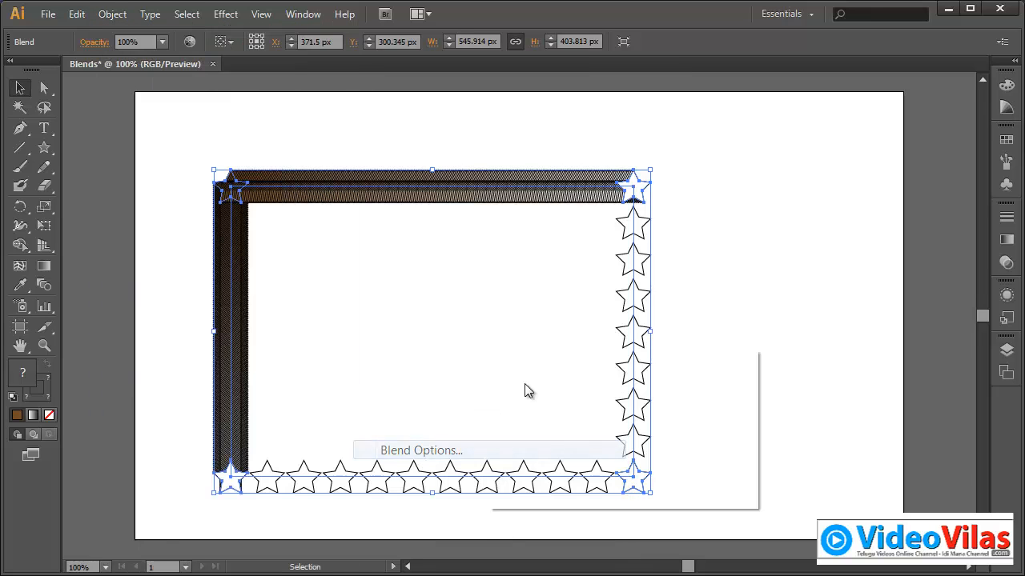
{"action": "left_click", "coordinate": [630, 432]}
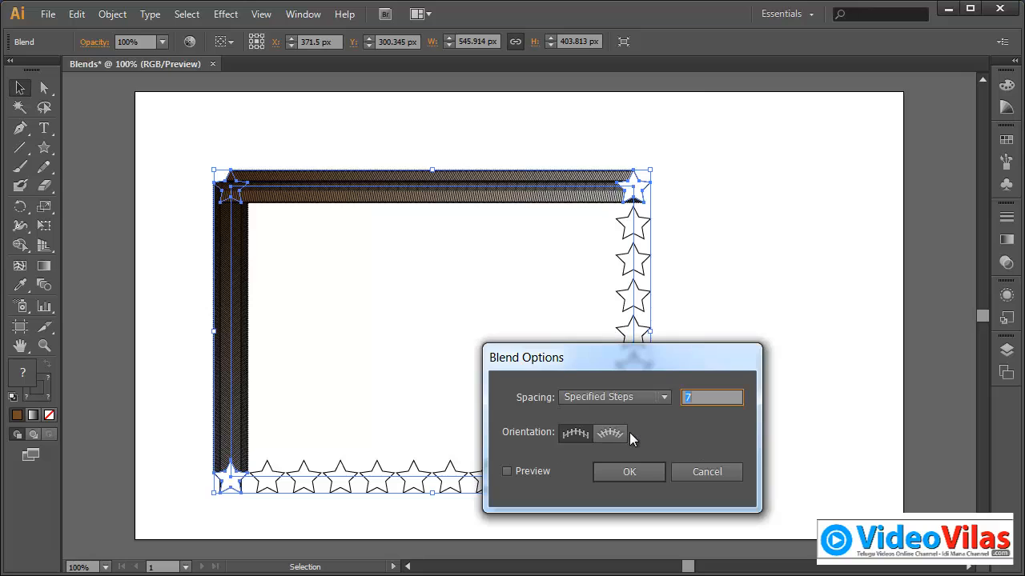
{"action": "left_click", "coordinate": [528, 472]}
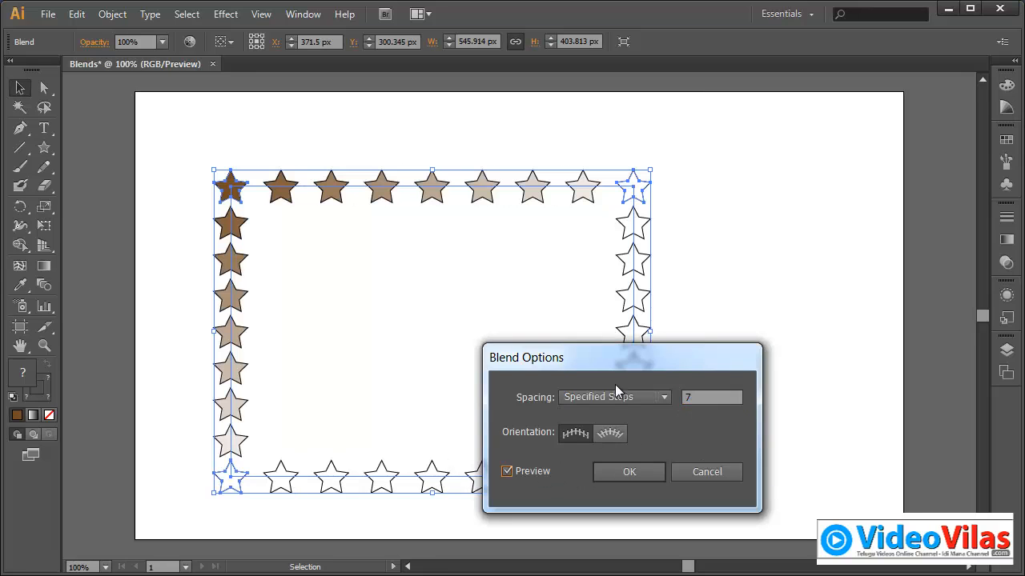
{"action": "left_click_drag", "start_coordinate": [608, 357], "coordinate": [816, 156]}
{"action": "left_click", "coordinate": [817, 277]}
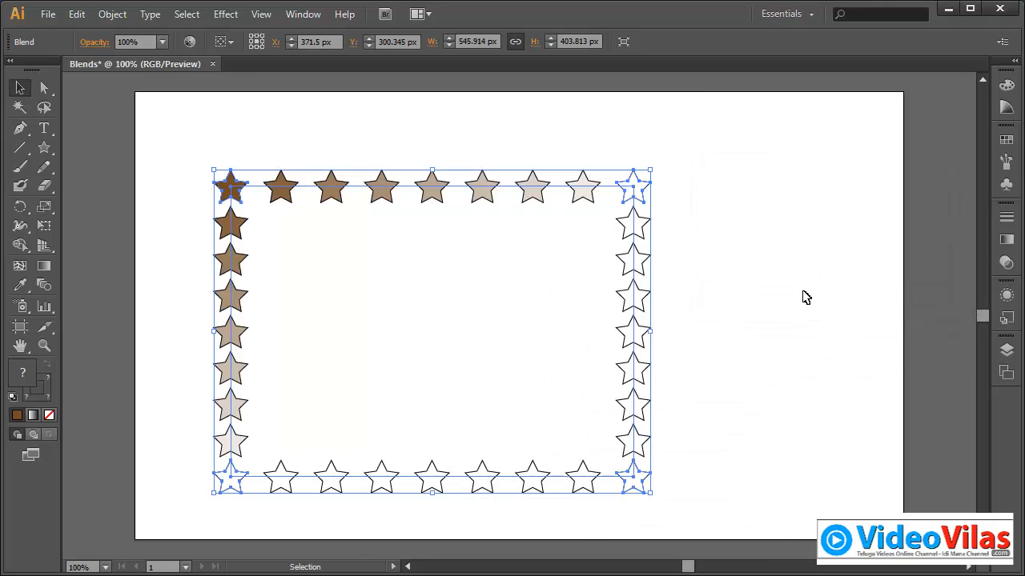
{"action": "left_click", "coordinate": [683, 457]}
Select only the frame's lower-left corner star with Direct Selection and fill it with dark red A80202.
{"action": "left_click", "coordinate": [44, 88]}
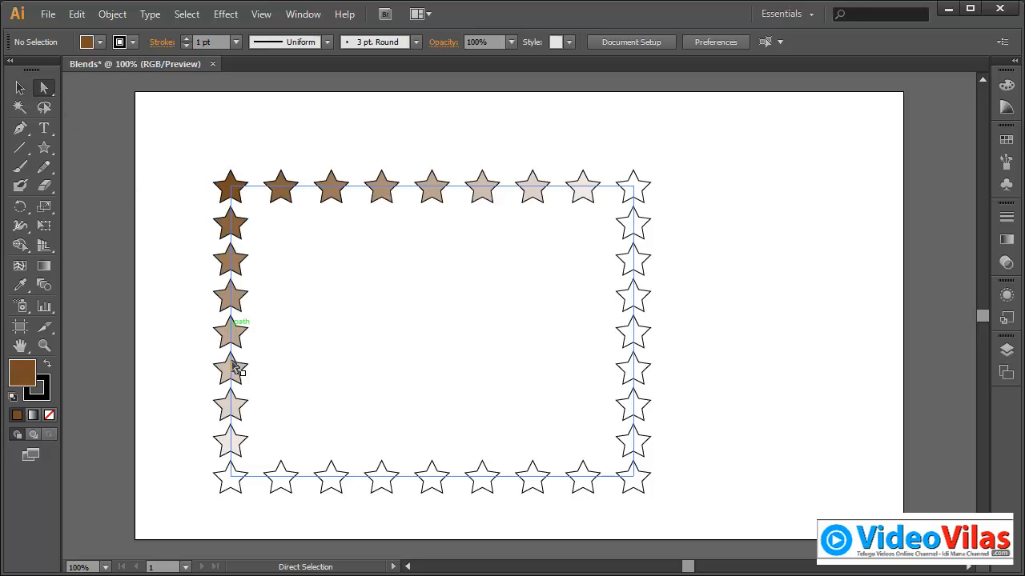
{"action": "left_click", "coordinate": [228, 479]}
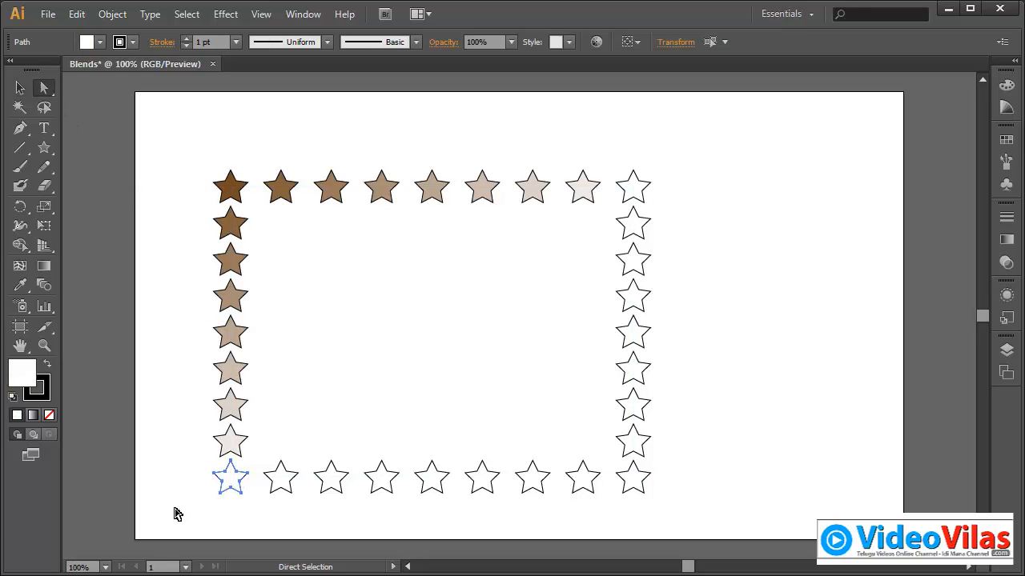
{"action": "double_click", "coordinate": [24, 376]}
{"action": "left_click", "coordinate": [401, 297]}
{"action": "left_click", "coordinate": [414, 277]}
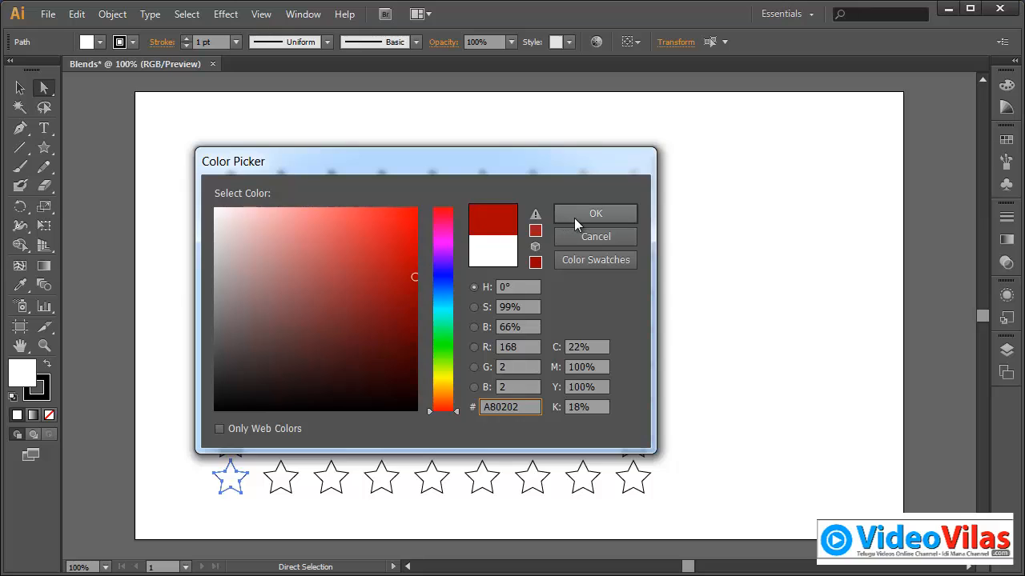
{"action": "left_click", "coordinate": [576, 219]}
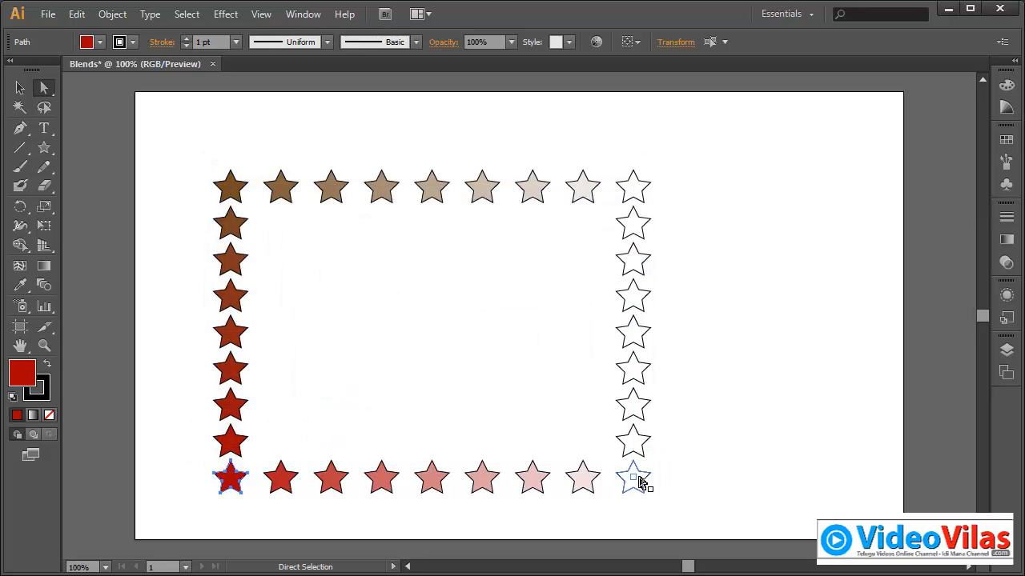
Fill the frame's lower-right corner star with a bright pink at hue 300°.
{"action": "left_click", "coordinate": [638, 479]}
{"action": "double_click", "coordinate": [19, 378]}
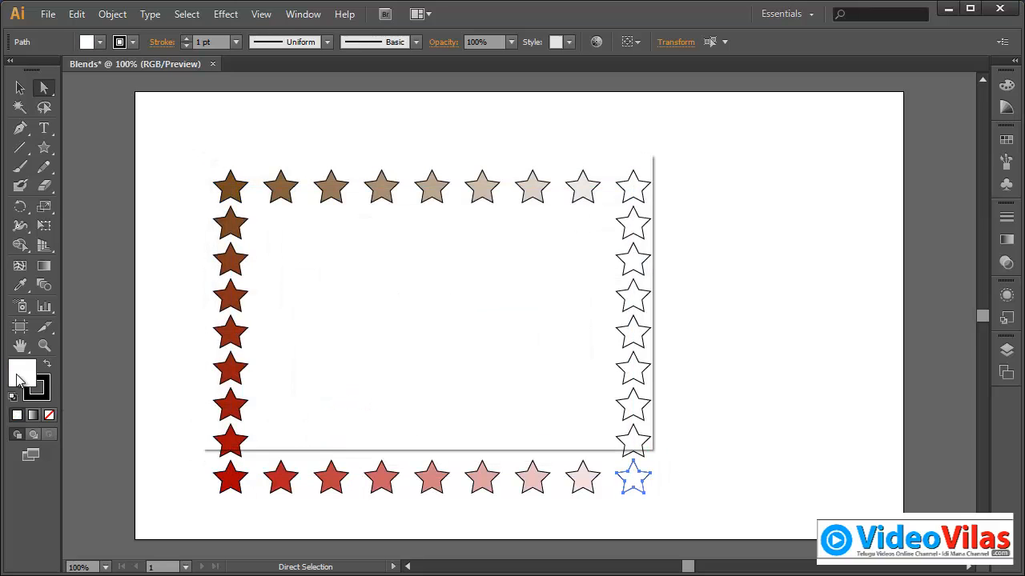
{"action": "left_click", "coordinate": [443, 271]}
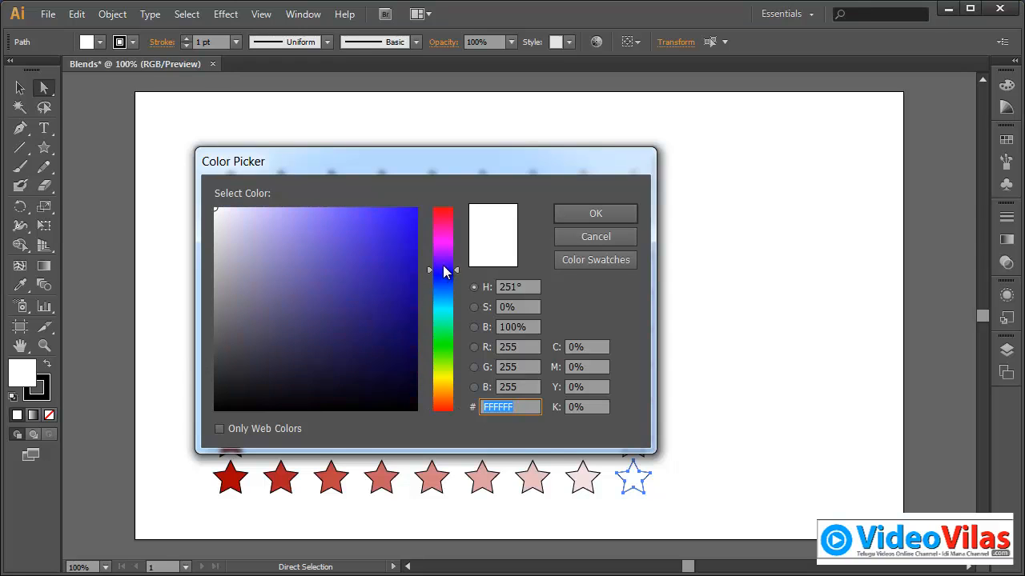
{"action": "left_click_drag", "start_coordinate": [444, 272], "coordinate": [344, 222]}
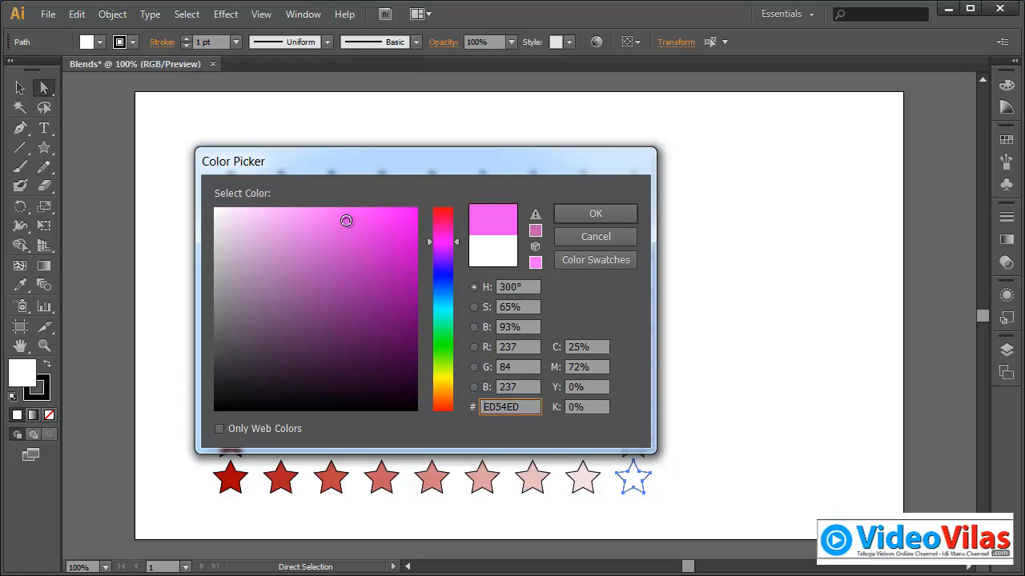
{"action": "left_click", "coordinate": [560, 216]}
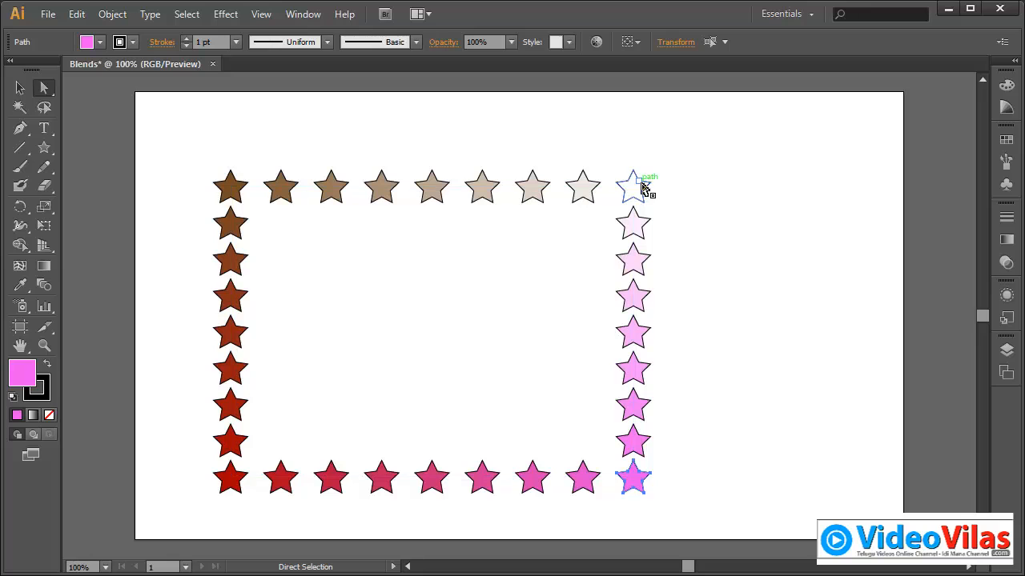
Fill the frame's upper-right corner star with bright blue 17B6FC and deselect it.
{"action": "left_click", "coordinate": [645, 187]}
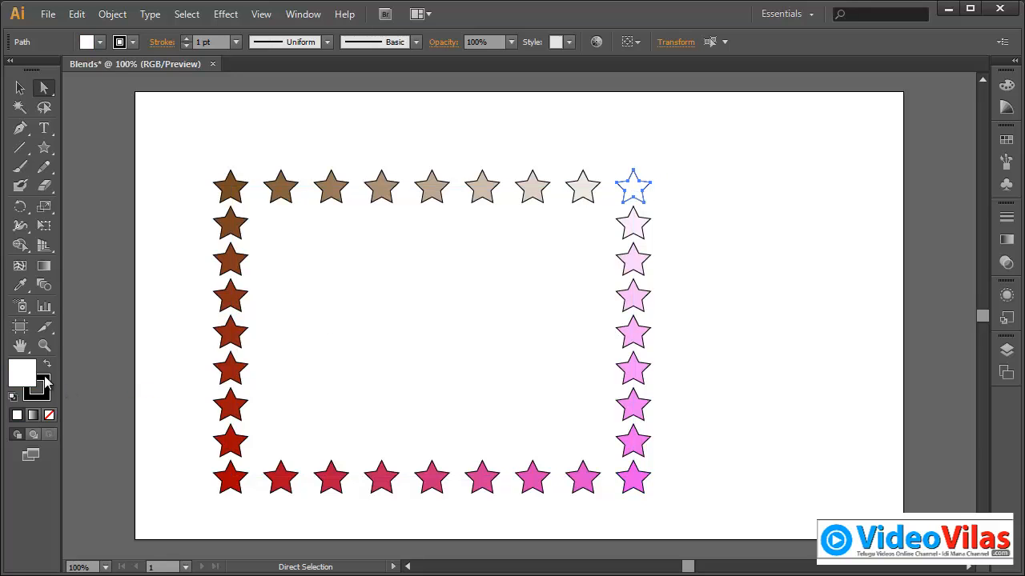
{"action": "double_click", "coordinate": [22, 373]}
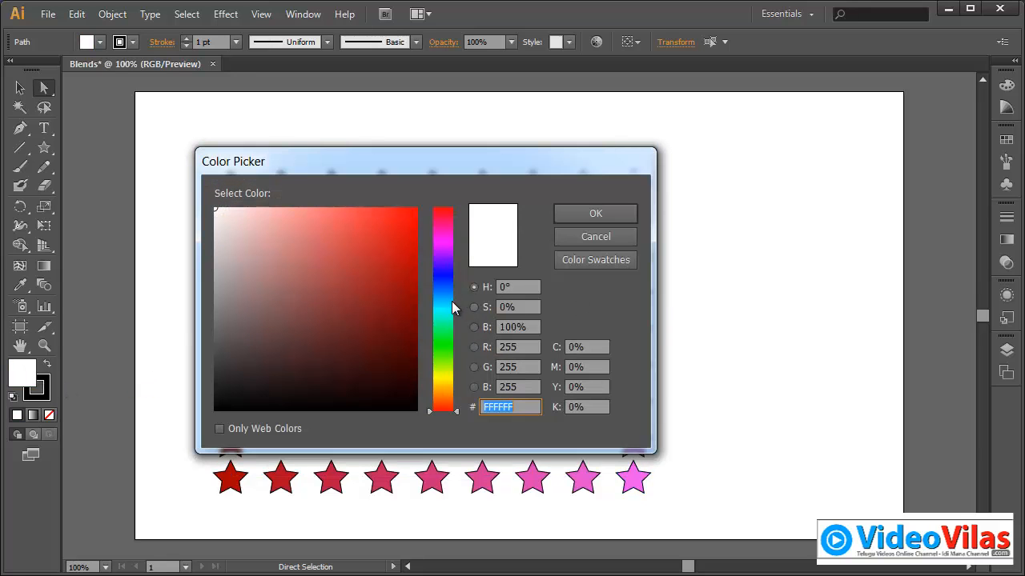
{"action": "mouse_move", "coordinate": [452, 308]}
{"action": "left_mouse_down"}
{"action": "mouse_move", "coordinate": [448, 293]}
{"action": "mouse_move", "coordinate": [451, 301]}
{"action": "left_mouse_up"}
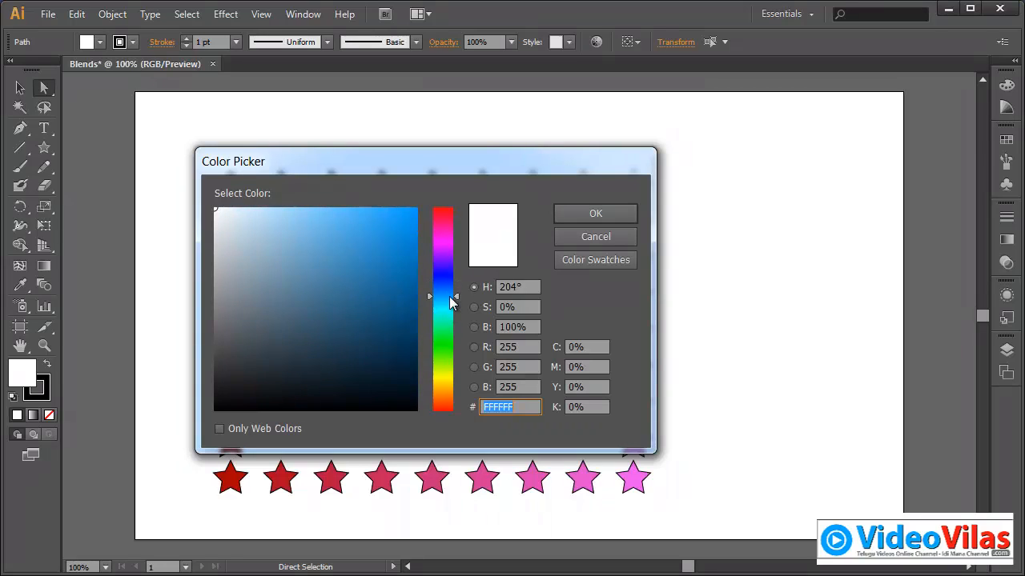
{"action": "left_click", "coordinate": [400, 210]}
{"action": "left_click", "coordinate": [634, 216]}
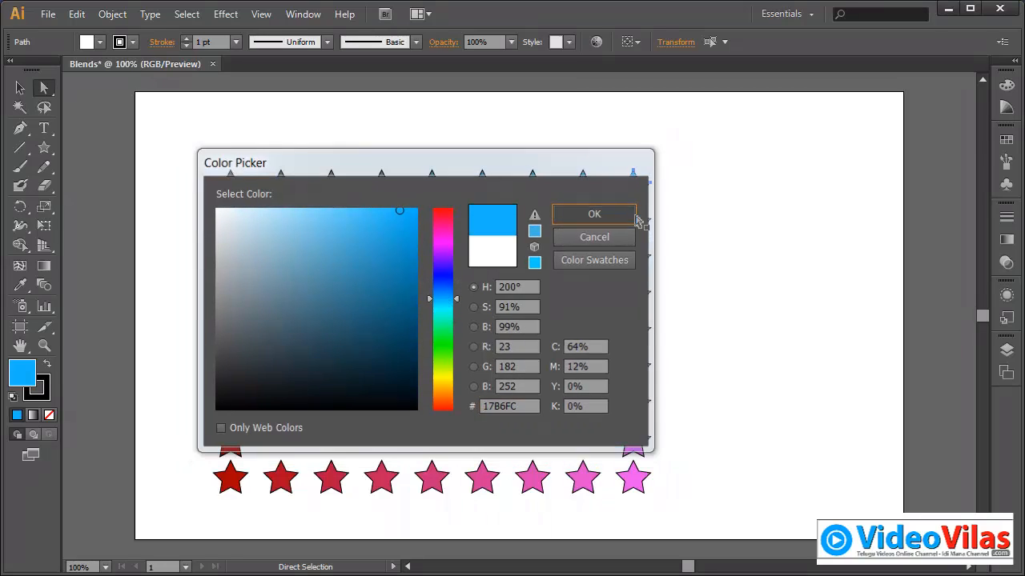
{"action": "left_click", "coordinate": [20, 88]}
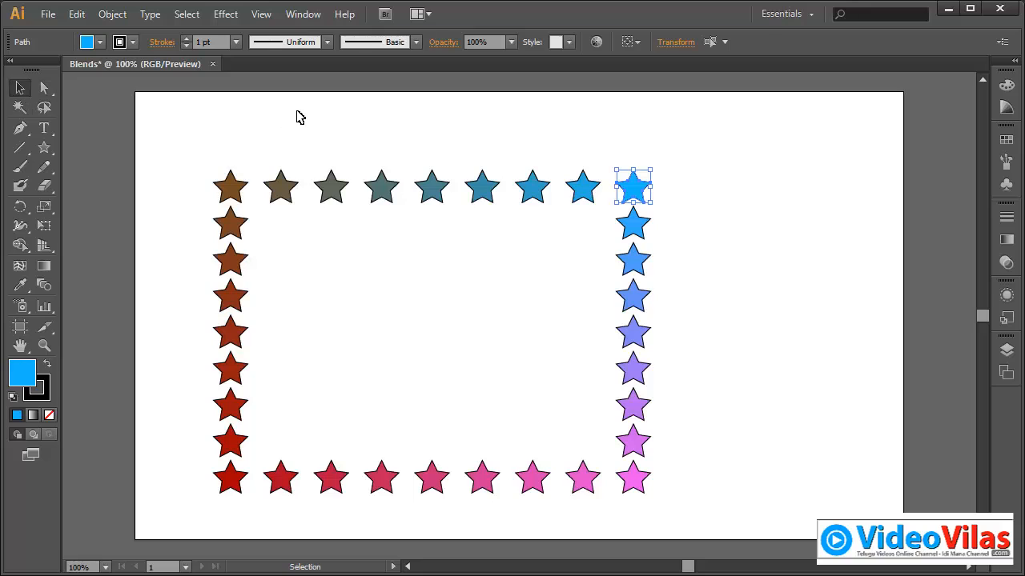
{"action": "left_click", "coordinate": [299, 117]}
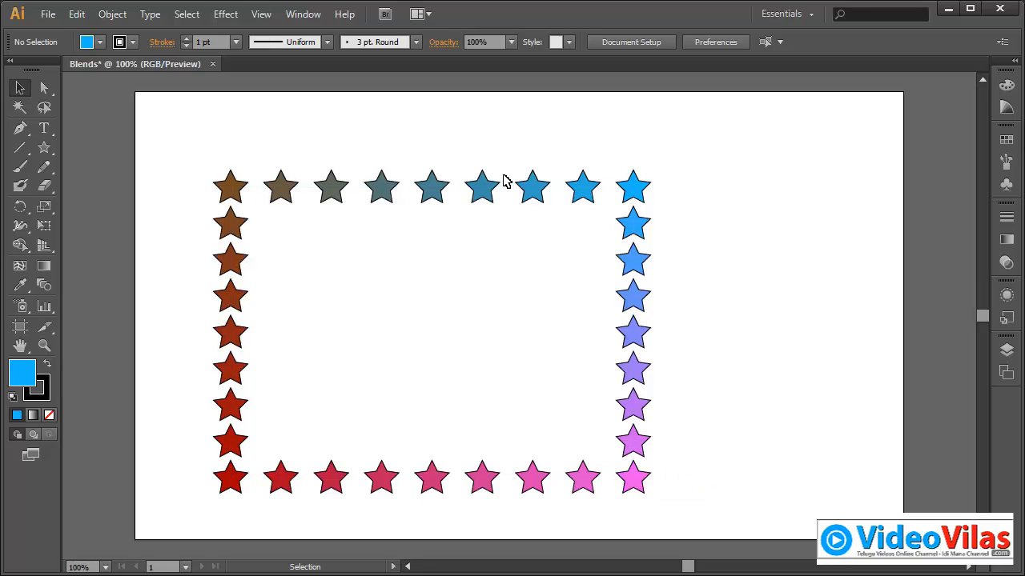
Restore the default white fill and black stroke, and delete the entire star frame from the artboard.
{"action": "left_click", "coordinate": [13, 397]}
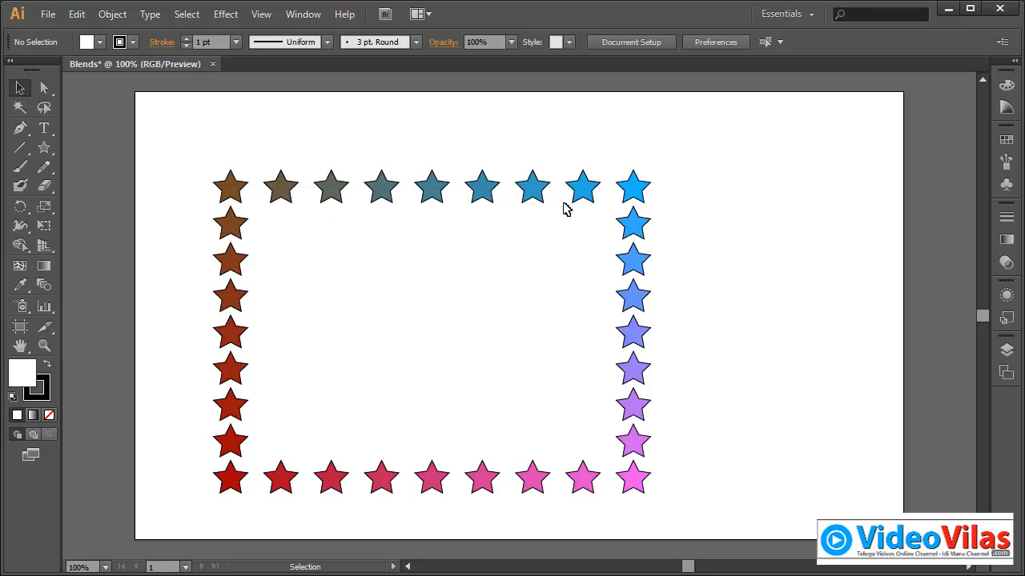
{"action": "key", "text": "ctrl+a"}
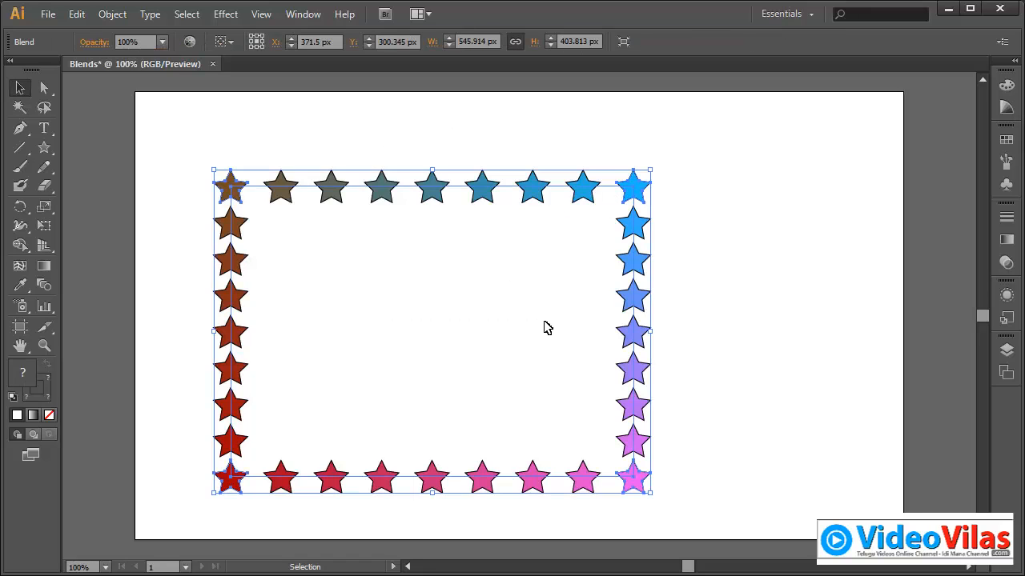
{"action": "key", "text": "Delete"}
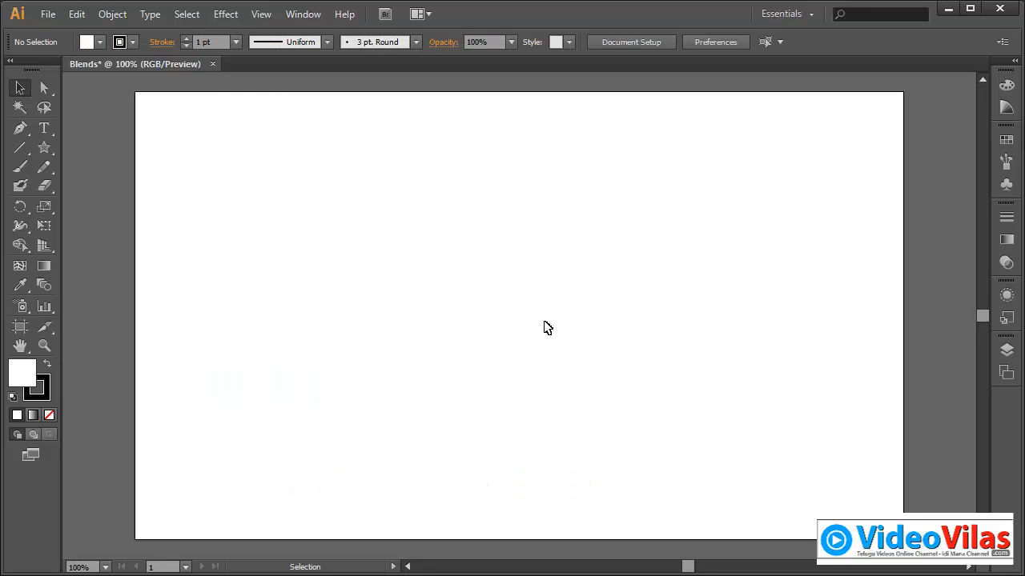
Draw three straight lines fanning out from a shared crossing near the artboard's lower left, spanning about 587 by 416 px overall, and deselect them.
{"action": "left_click", "coordinate": [20, 147]}
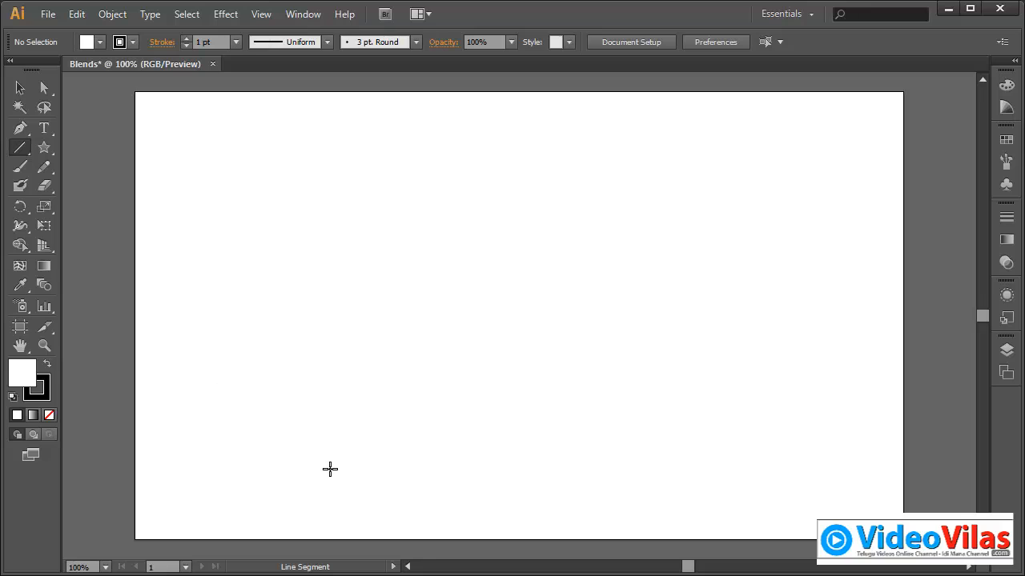
{"action": "left_click_drag", "start_coordinate": [333, 453], "coordinate": [258, 121]}
{"action": "left_click_drag", "start_coordinate": [316, 439], "coordinate": [519, 178]}
{"action": "left_click_drag", "start_coordinate": [282, 425], "coordinate": [728, 366]}
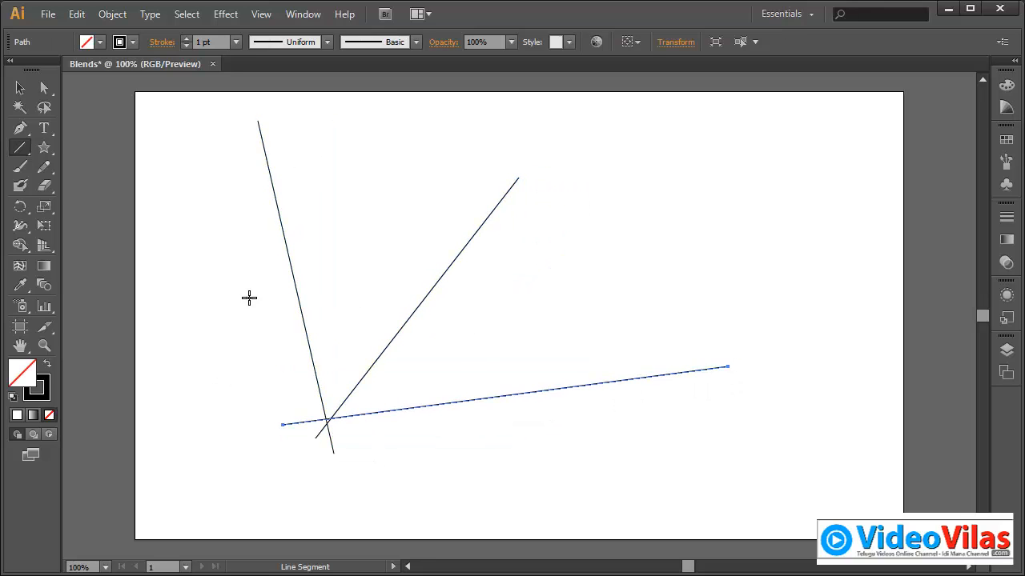
{"action": "left_click", "coordinate": [24, 90]}
{"action": "left_click", "coordinate": [213, 201]}
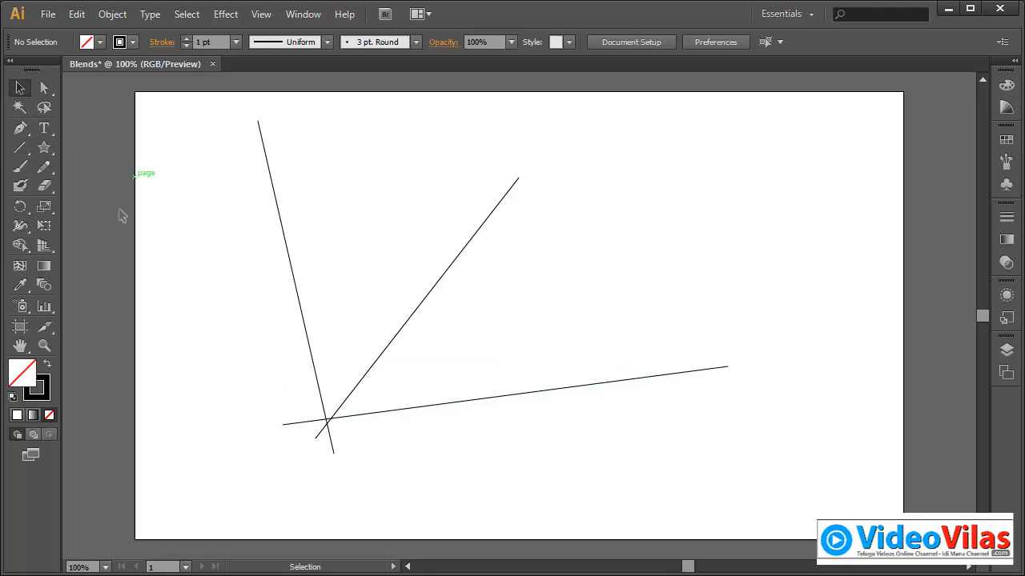
Blend the steep line's upper end to the middle line's lower end, and on to the shallow line's right end.
{"action": "left_click", "coordinate": [44, 285]}
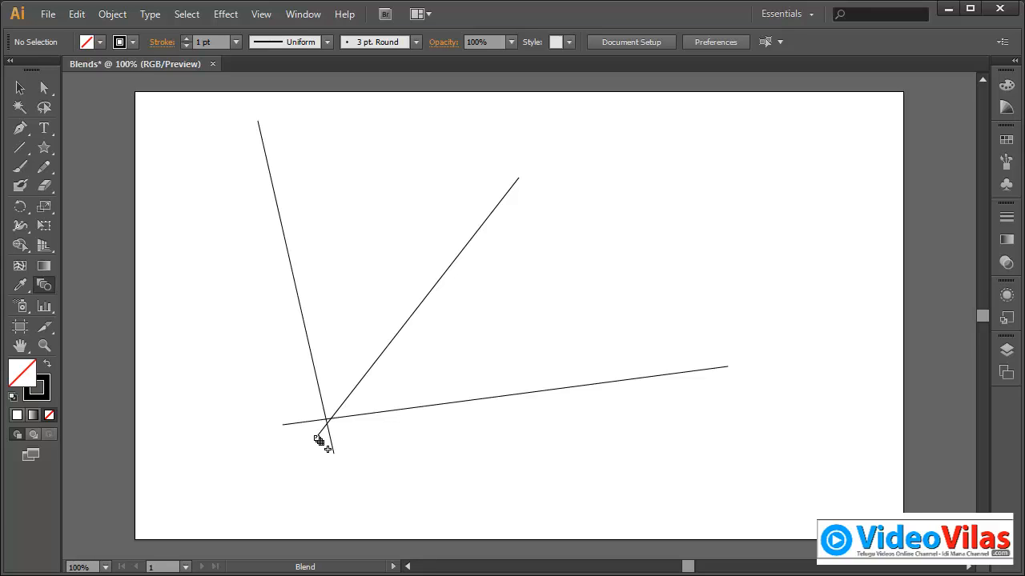
{"action": "left_click", "coordinate": [319, 440]}
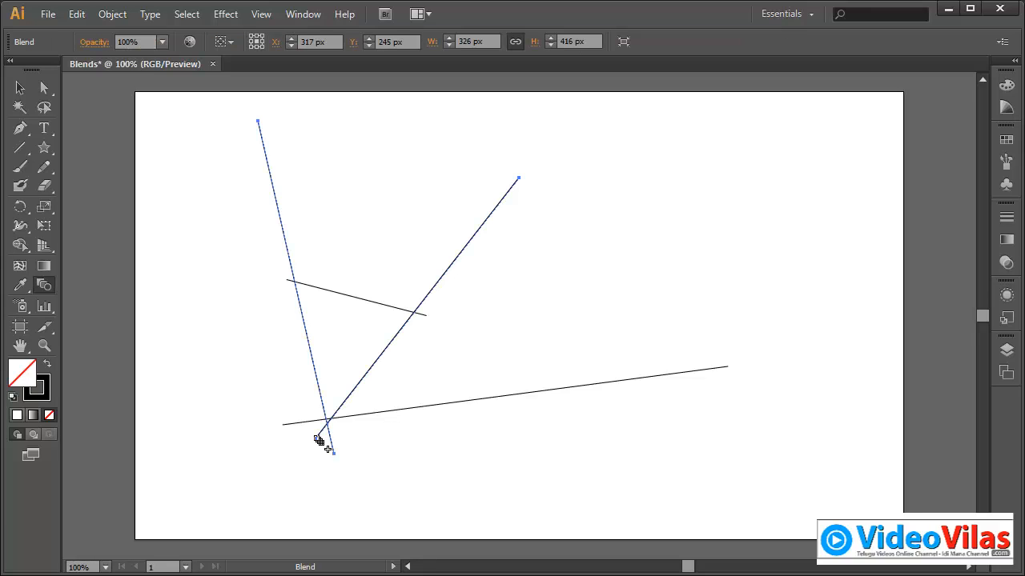
{"action": "left_click", "coordinate": [728, 369]}
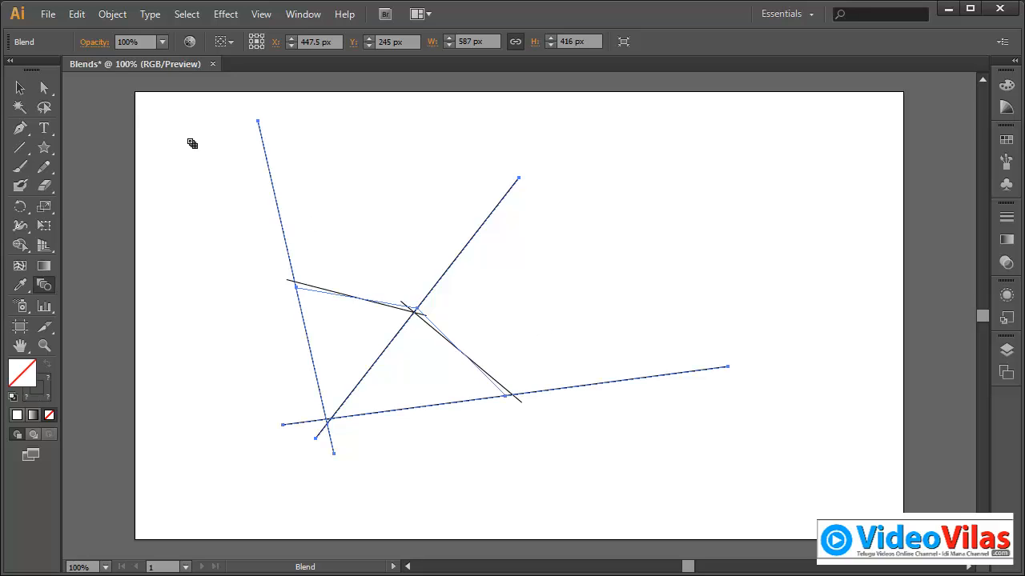
Set the three-line blend's spacing to Specified Steps with 100 steps, previewing it, and deselect the blend.
{"action": "left_click", "coordinate": [20, 88]}
{"action": "left_click", "coordinate": [112, 13]}
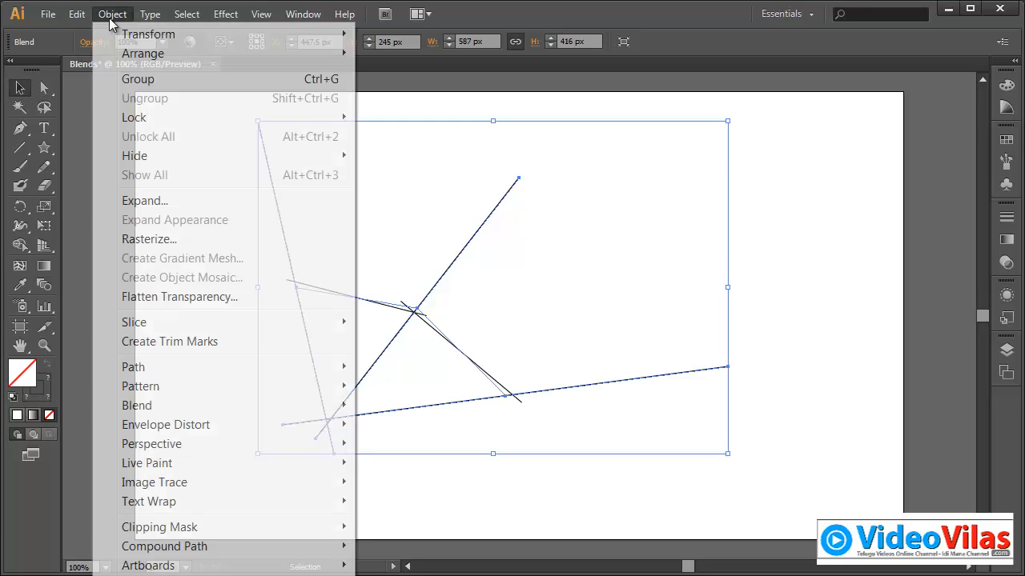
{"action": "mouse_move", "coordinate": [208, 407]}
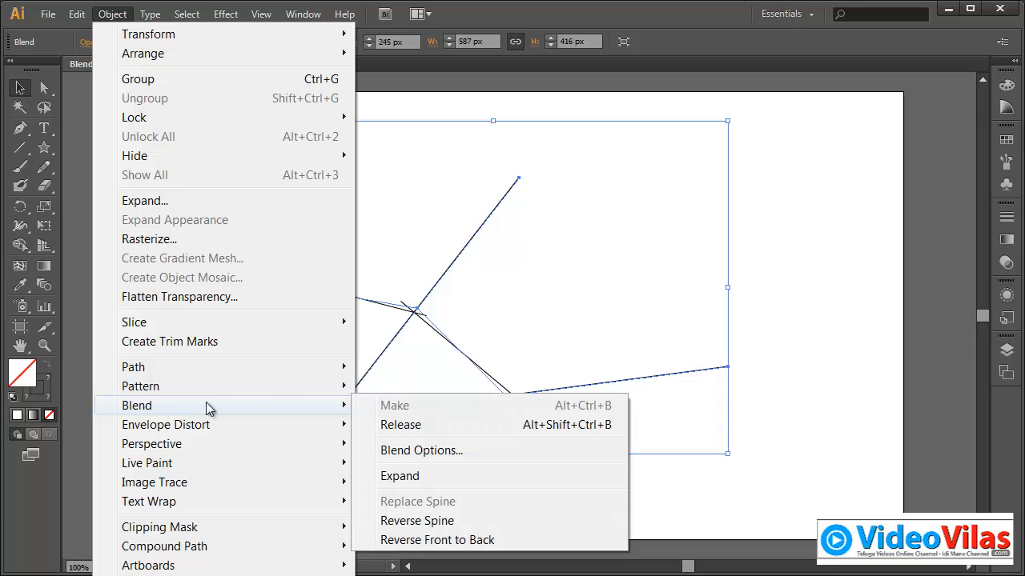
{"action": "left_click", "coordinate": [412, 451]}
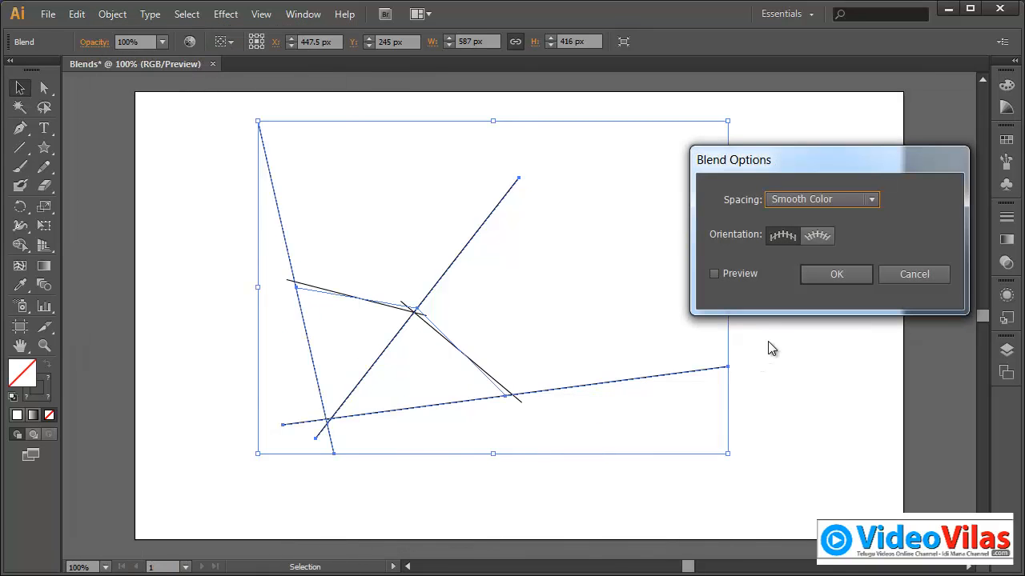
{"action": "left_click", "coordinate": [827, 200]}
{"action": "left_click", "coordinate": [839, 234]}
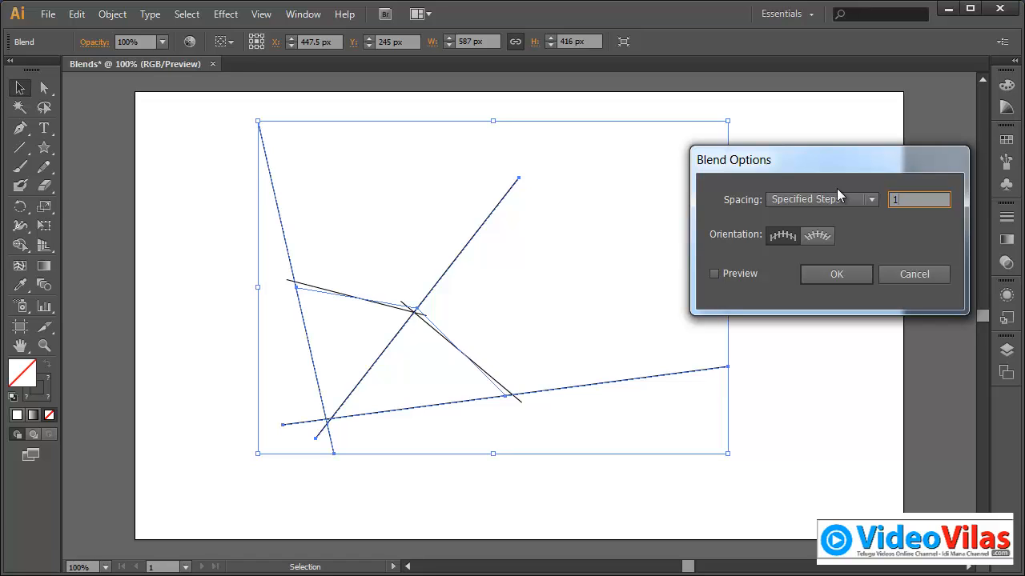
{"action": "left_click", "coordinate": [749, 272]}
{"action": "left_click", "coordinate": [811, 273]}
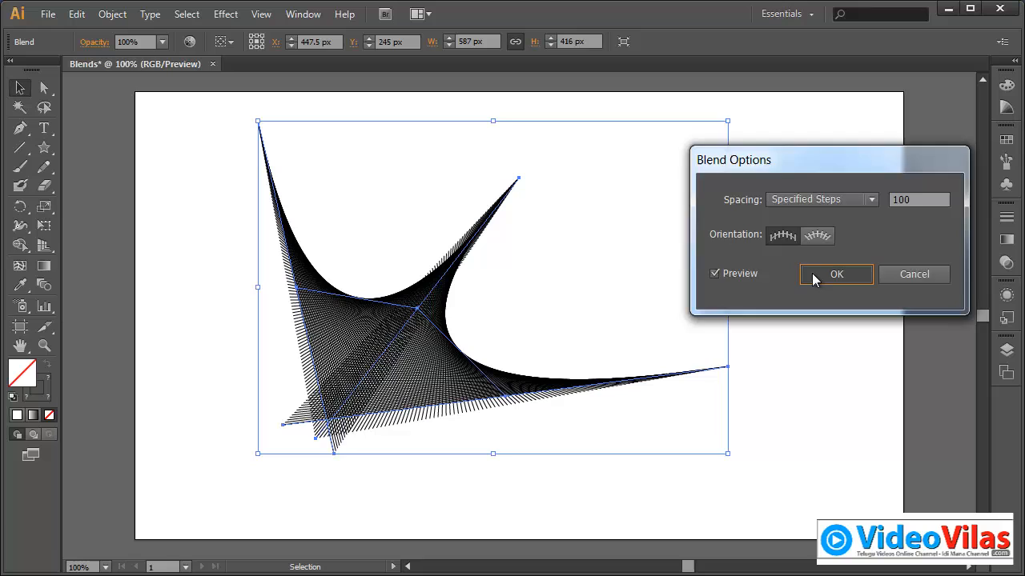
{"action": "left_click", "coordinate": [678, 233]}
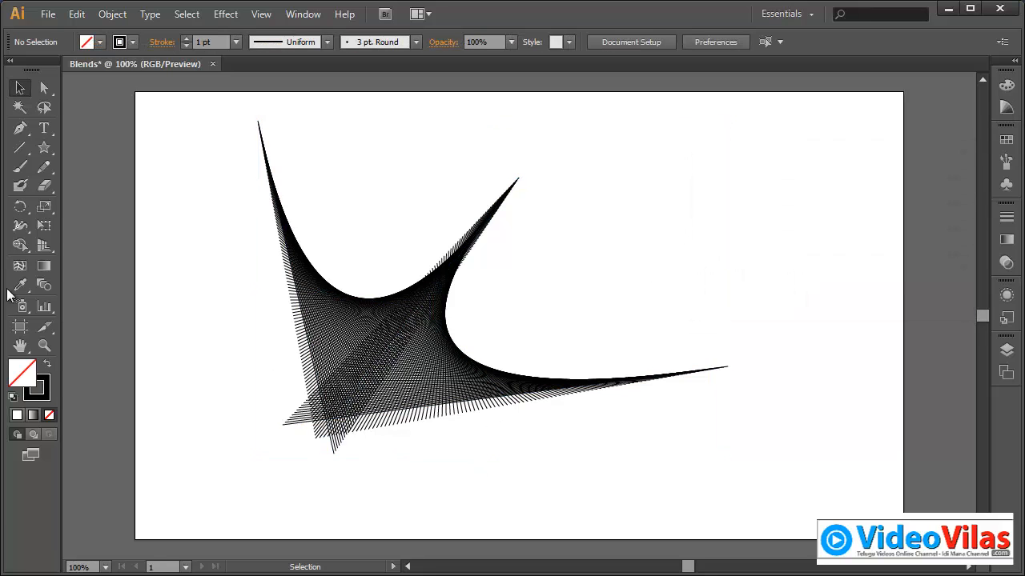
Inspect the line blend up close, delete it from the artboard, and restore the default white fill and black stroke.
{"action": "left_click", "coordinate": [44, 345]}
{"action": "left_click_drag", "start_coordinate": [253, 178], "coordinate": [520, 425]}
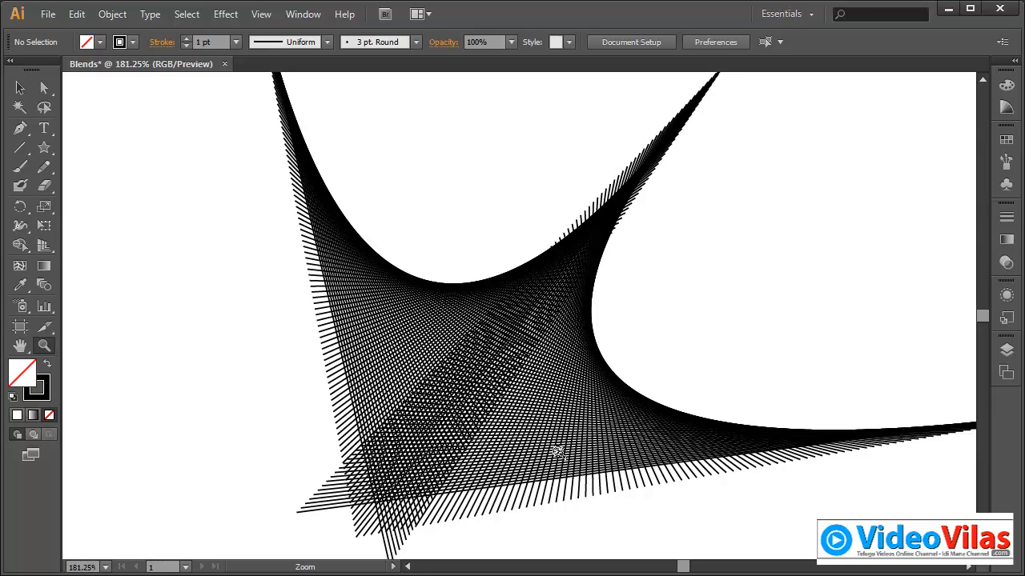
{"action": "key", "text": "v"}
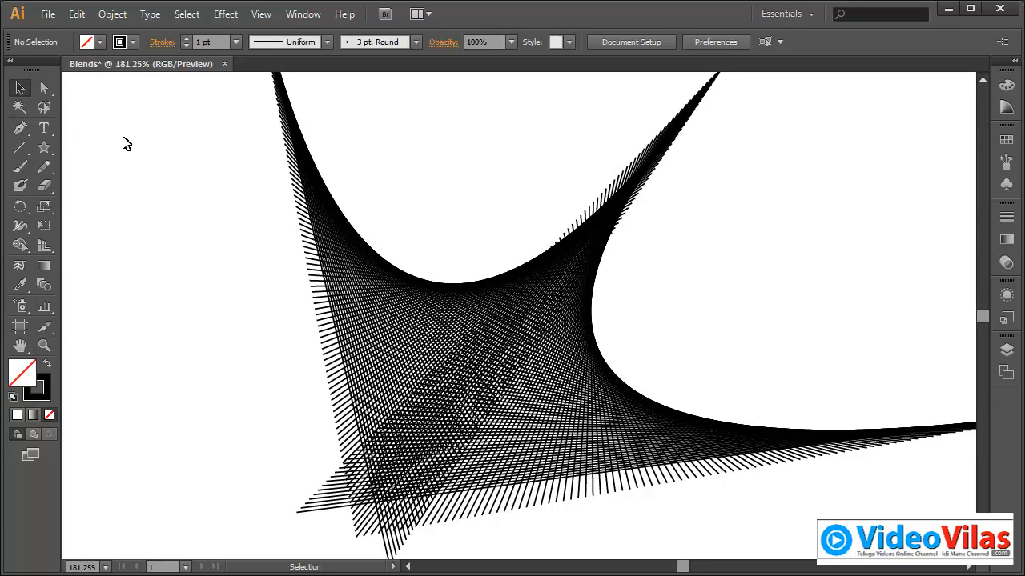
{"action": "left_click_drag", "start_coordinate": [217, 171], "coordinate": [604, 489]}
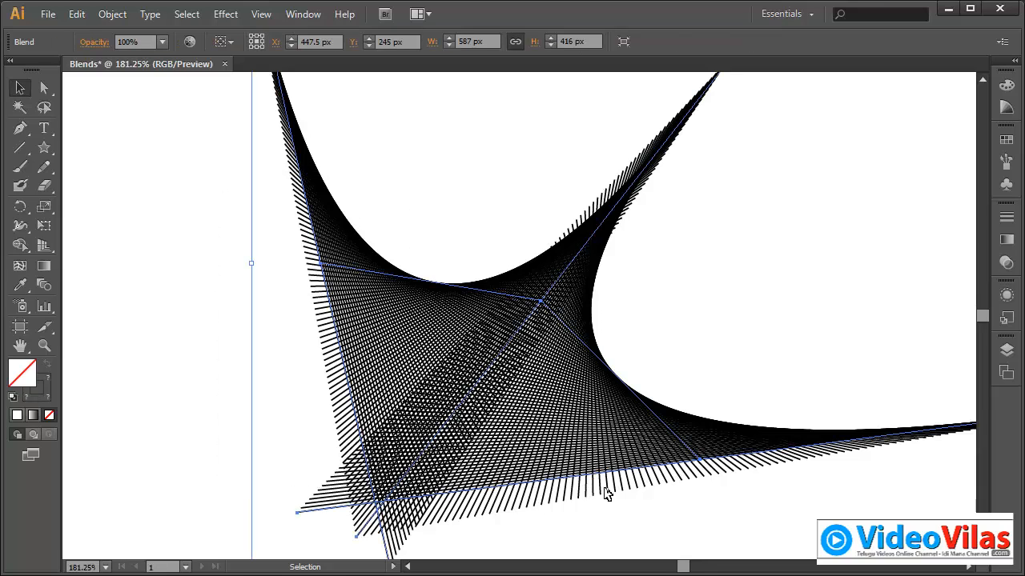
{"action": "key", "text": "Delete"}
{"action": "key", "text": "d"}
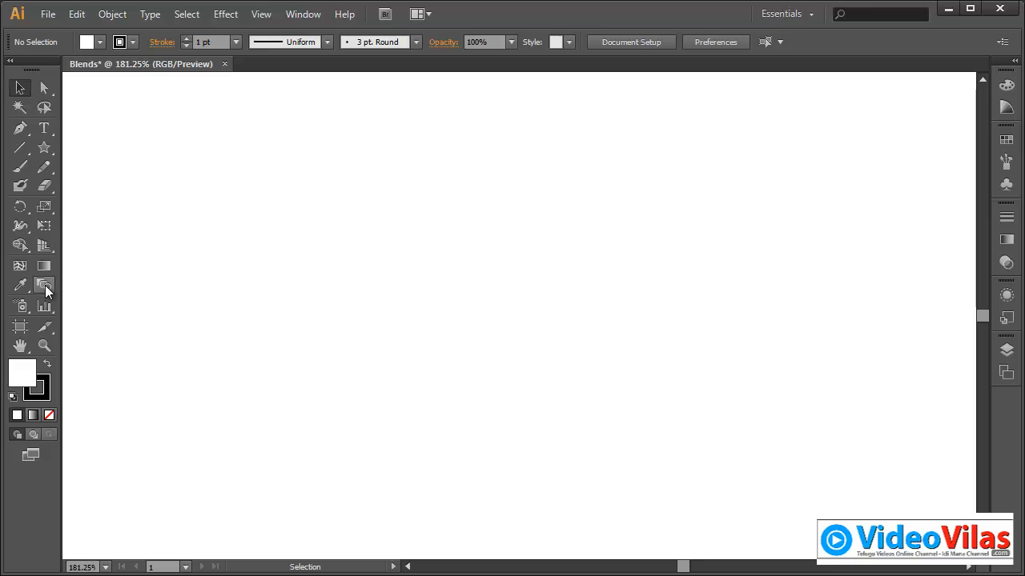
Draw three nested arcs rising rightward from one shared lower-left point, spanning about 361 by 266 px overall, and deselect them.
{"action": "left_click", "coordinate": [20, 88]}
{"action": "key", "text": "a"}
{"action": "key", "text": "ctrl+0"}
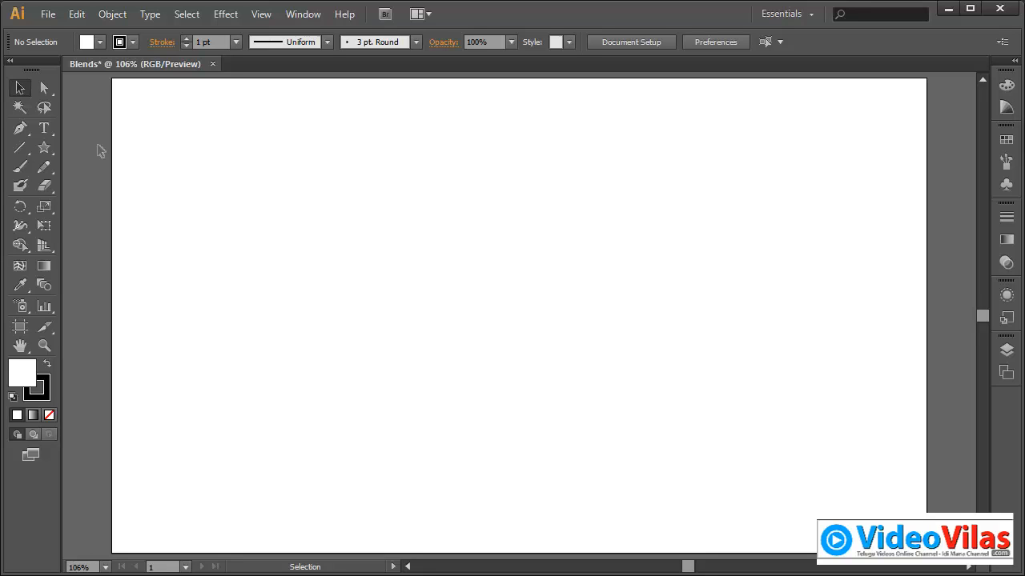
{"action": "left_click_drag", "start_coordinate": [20, 147], "coordinate": [88, 165]}
{"action": "mouse_move", "coordinate": [234, 387]}
{"action": "left_mouse_down"}
{"action": "mouse_move", "coordinate": [344, 240]}
{"action": "mouse_move", "coordinate": [534, 163]}
{"action": "left_mouse_up"}
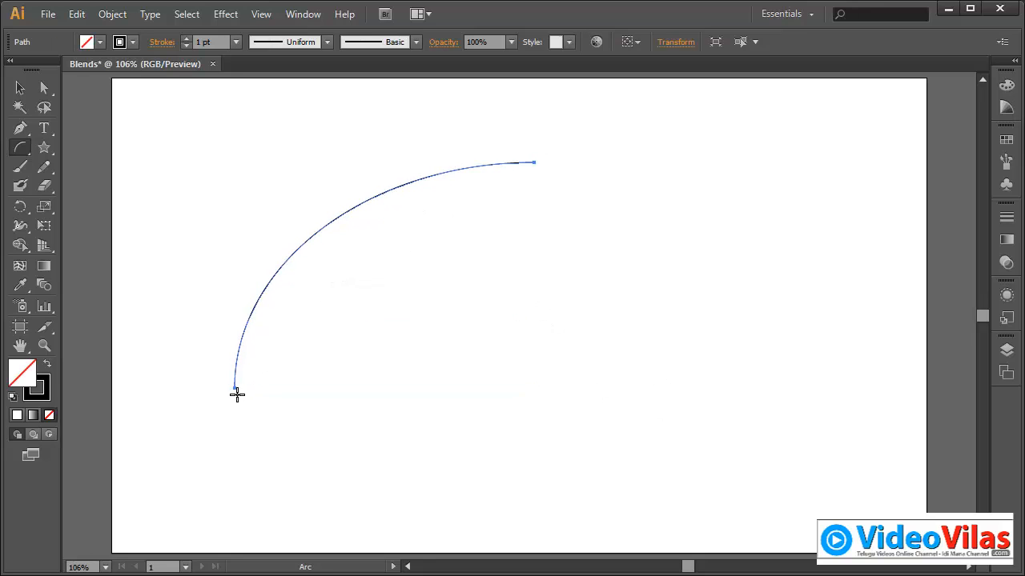
{"action": "left_click_drag", "start_coordinate": [233, 387], "coordinate": [541, 219]}
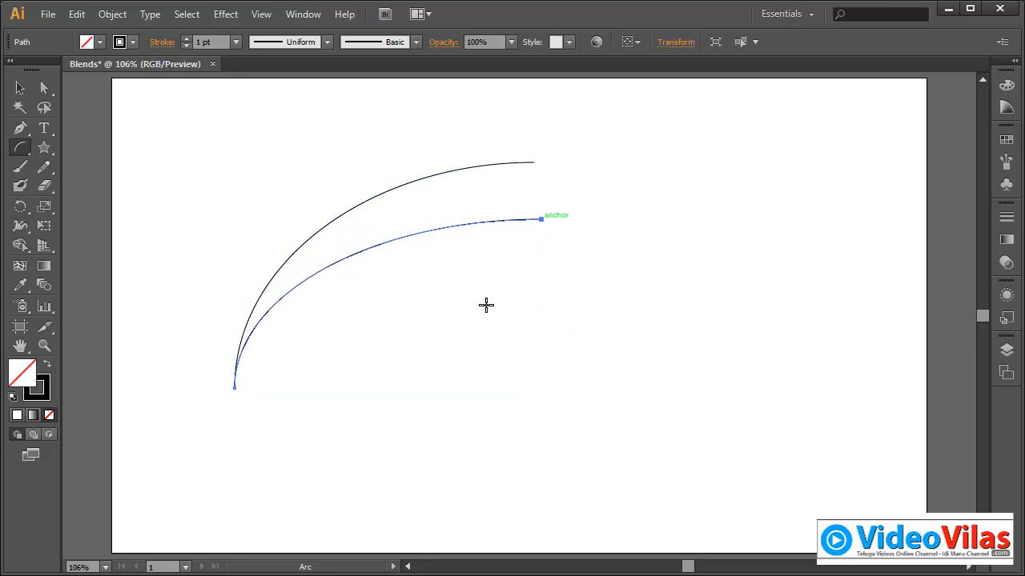
{"action": "left_click_drag", "start_coordinate": [234, 388], "coordinate": [542, 276]}
{"action": "left_click", "coordinate": [20, 88]}
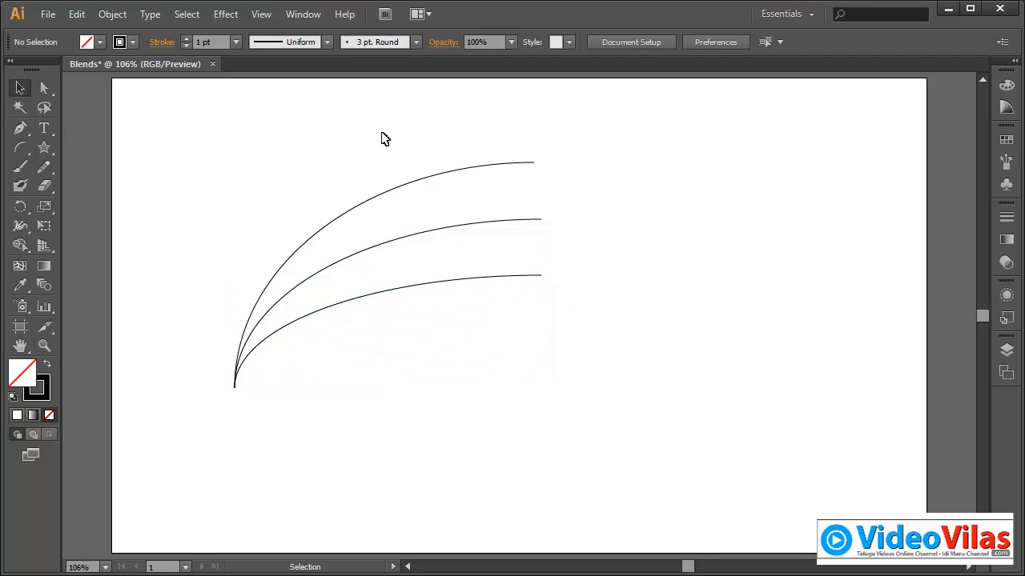
Set the uppermost arc's stroke colour to red.
{"action": "left_click_drag", "start_coordinate": [376, 128], "coordinate": [442, 199]}
{"action": "left_click", "coordinate": [133, 43]}
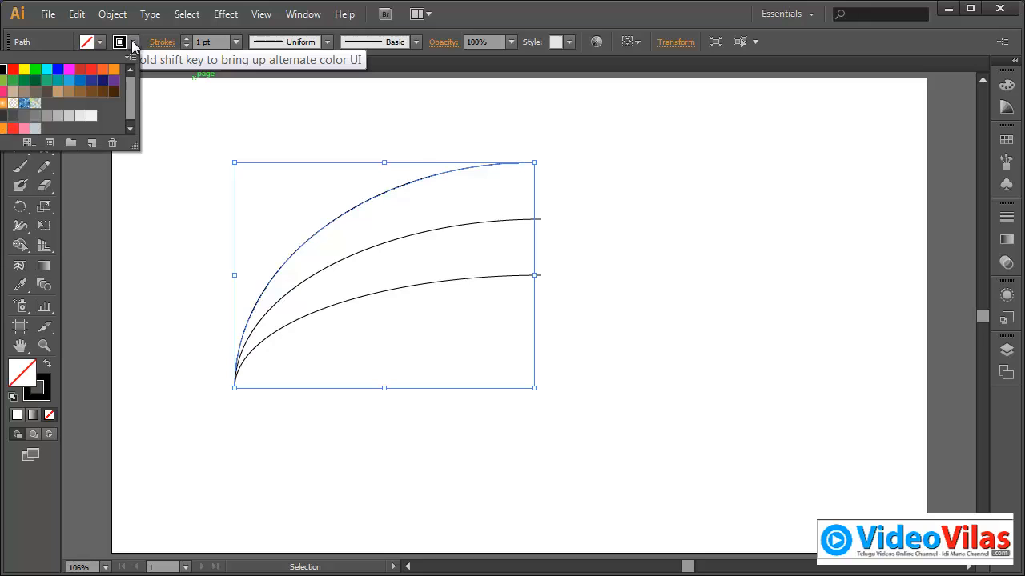
{"action": "left_click", "coordinate": [5, 69]}
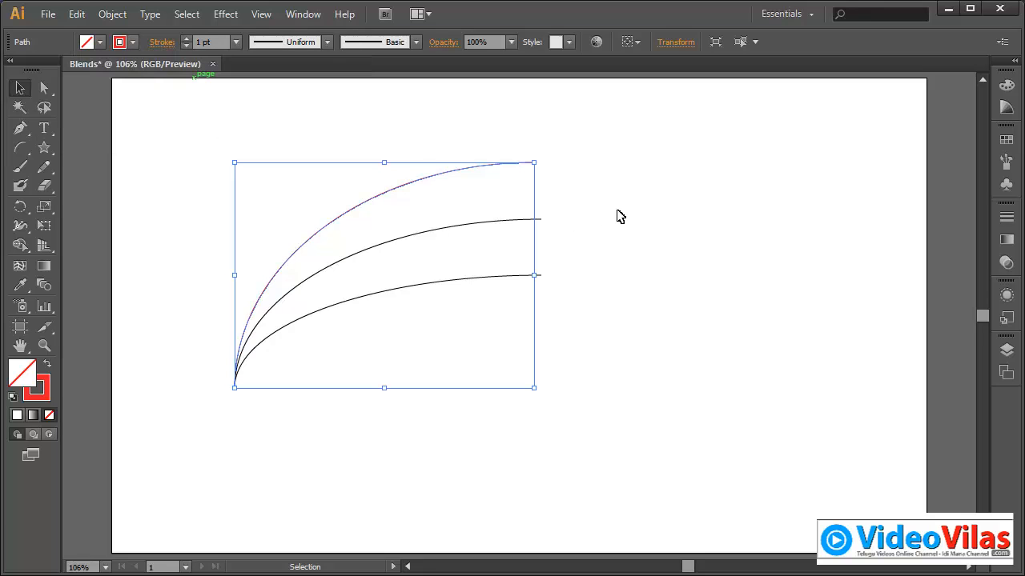
{"action": "left_click", "coordinate": [538, 221]}
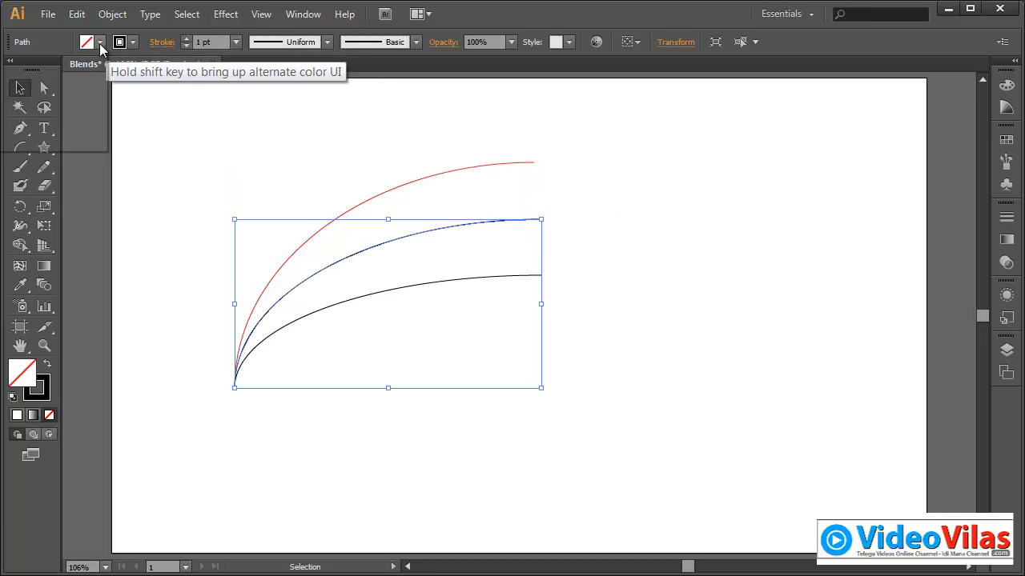
{"action": "left_click", "coordinate": [100, 42]}
{"action": "left_click", "coordinate": [58, 70]}
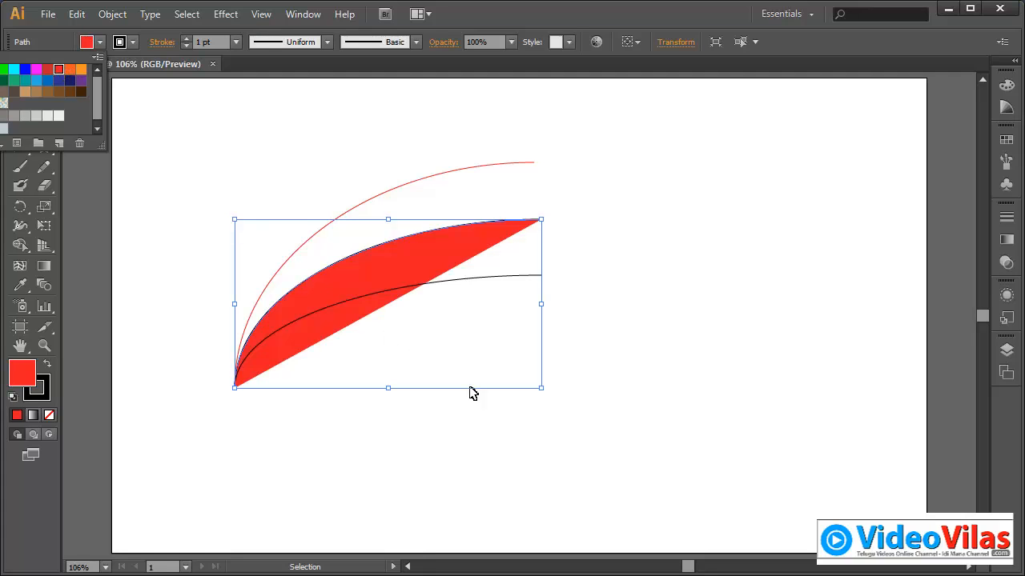
{"action": "left_click", "coordinate": [274, 146]}
{"action": "left_click", "coordinate": [299, 170]}
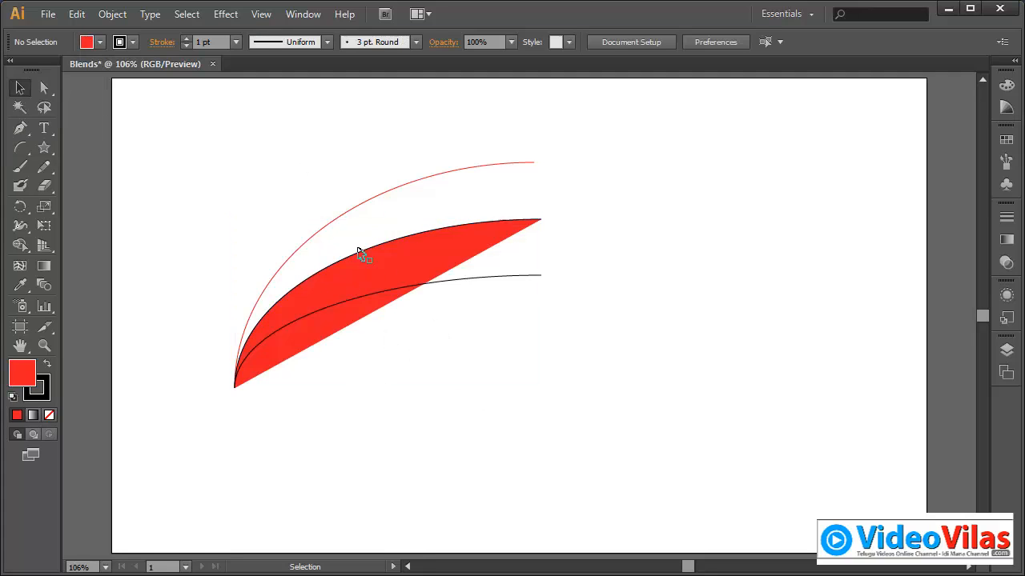
{"action": "left_click", "coordinate": [404, 266]}
{"action": "left_click", "coordinate": [100, 42]}
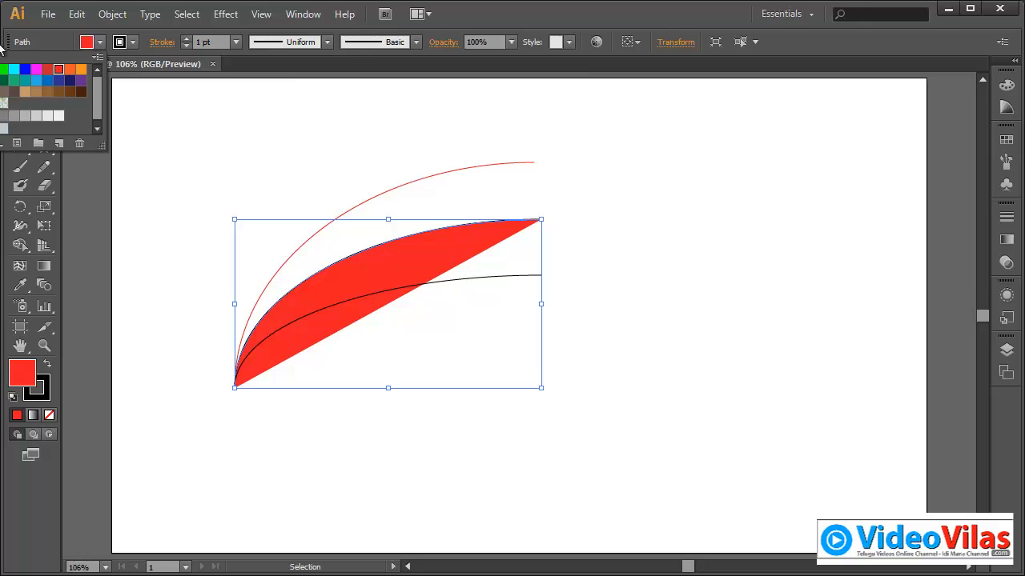
{"action": "left_click", "coordinate": [0, 69]}
{"action": "left_click", "coordinate": [461, 135]}
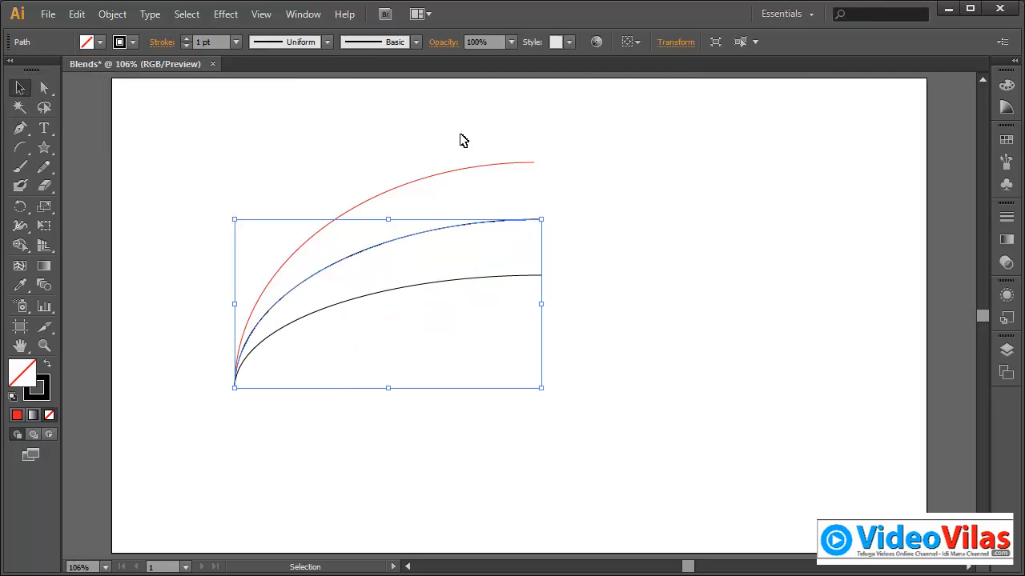
Set the middle arc's stroke to light pink FFB0B6 and deselect it.
{"action": "left_click", "coordinate": [572, 192]}
{"action": "left_click", "coordinate": [538, 218]}
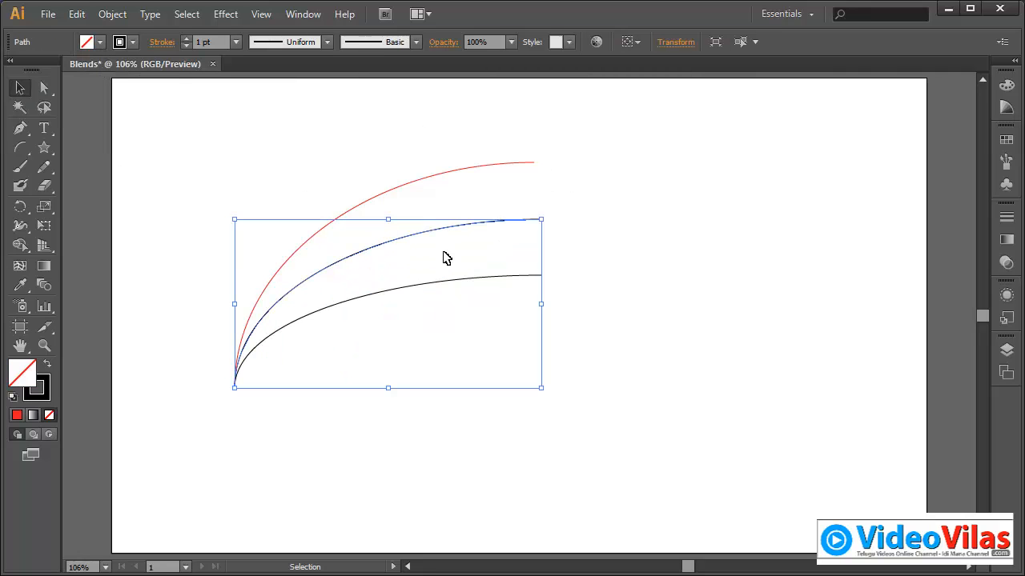
{"action": "left_click", "coordinate": [133, 41]}
{"action": "left_click", "coordinate": [117, 90]}
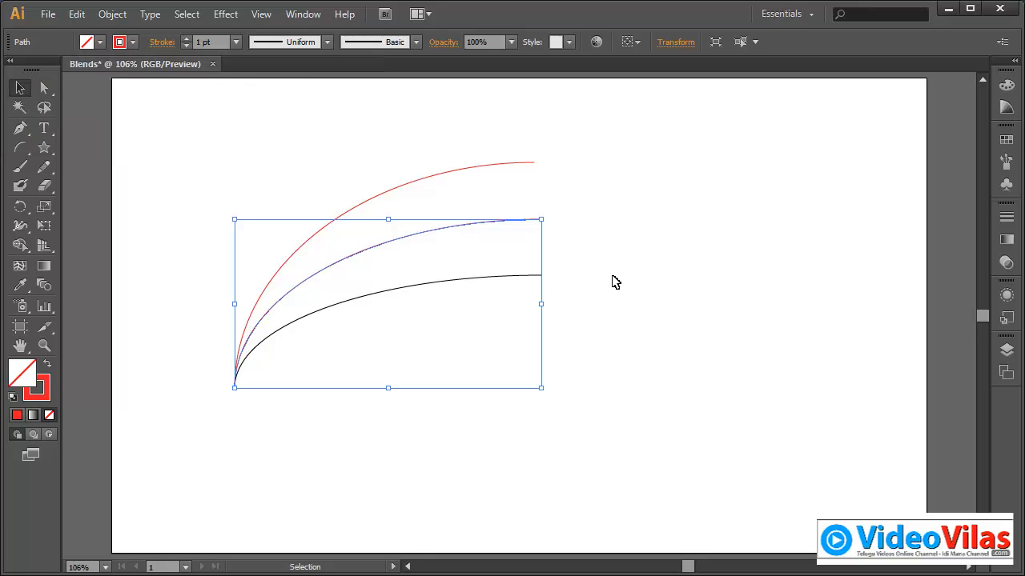
{"action": "left_click", "coordinate": [549, 227]}
{"action": "left_click_drag", "start_coordinate": [558, 213], "coordinate": [529, 234]}
{"action": "double_click", "coordinate": [47, 397]}
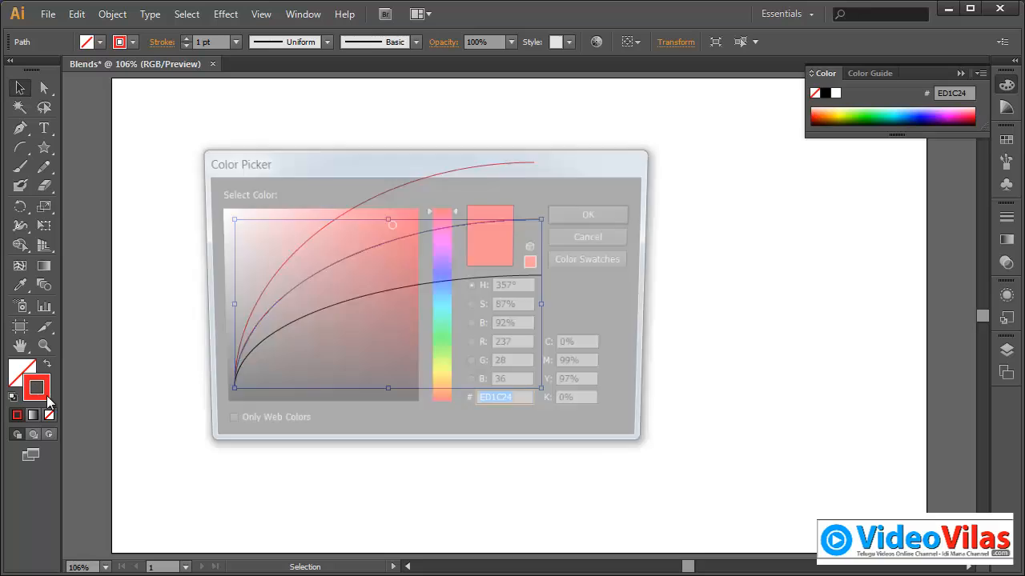
{"action": "mouse_move", "coordinate": [381, 223]}
{"action": "left_mouse_down"}
{"action": "mouse_move", "coordinate": [285, 208]}
{"action": "mouse_move", "coordinate": [296, 210]}
{"action": "left_mouse_up"}
{"action": "left_click", "coordinate": [595, 213]}
{"action": "left_click", "coordinate": [535, 363]}
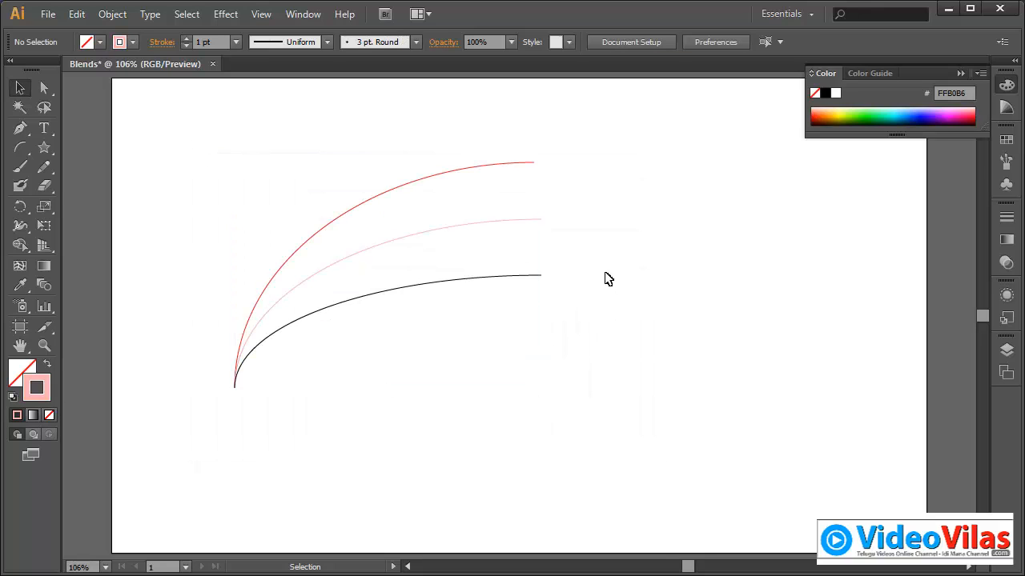
Set the lowest arc's stroke to very pale pink FFD7DA and deselect it.
{"action": "left_click", "coordinate": [248, 377]}
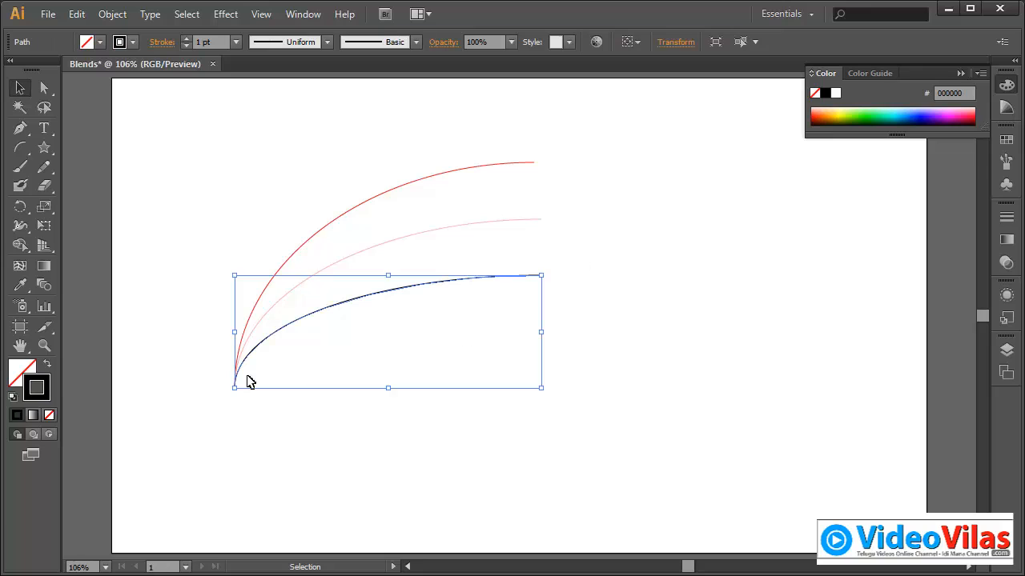
{"action": "left_click", "coordinate": [133, 42]}
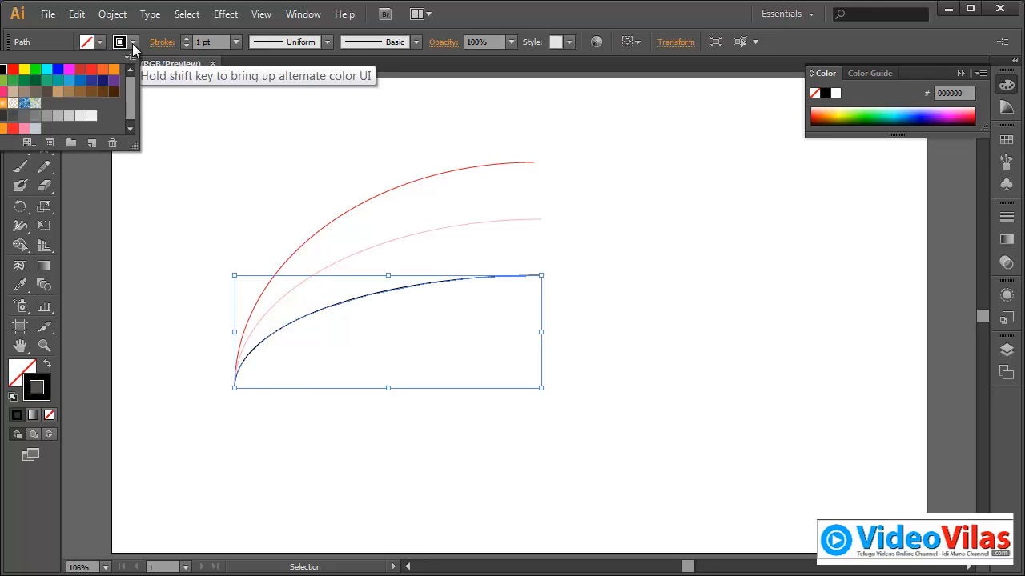
{"action": "left_click", "coordinate": [92, 69]}
{"action": "double_click", "coordinate": [37, 388]}
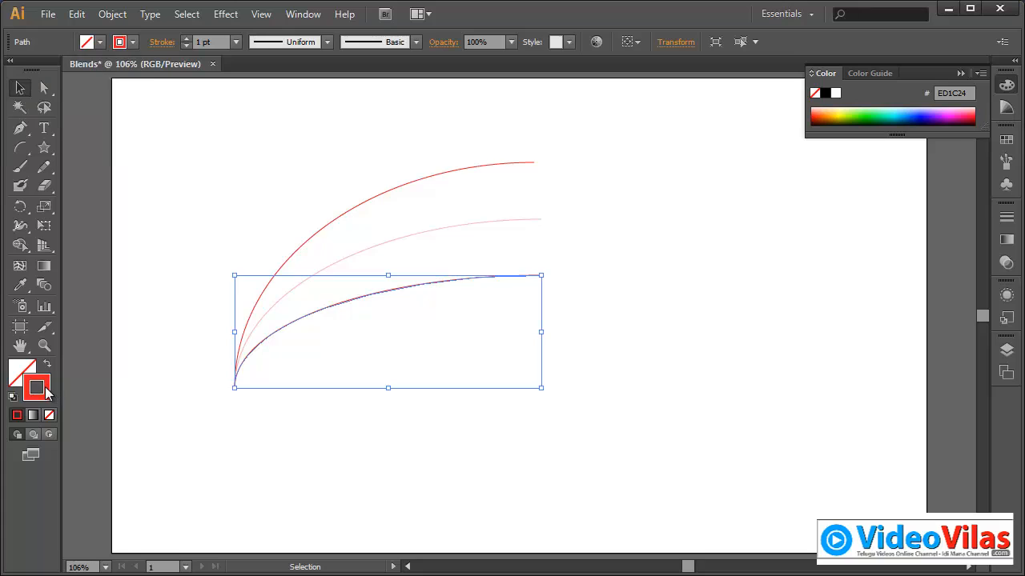
{"action": "left_click_drag", "start_coordinate": [345, 240], "coordinate": [256, 206]}
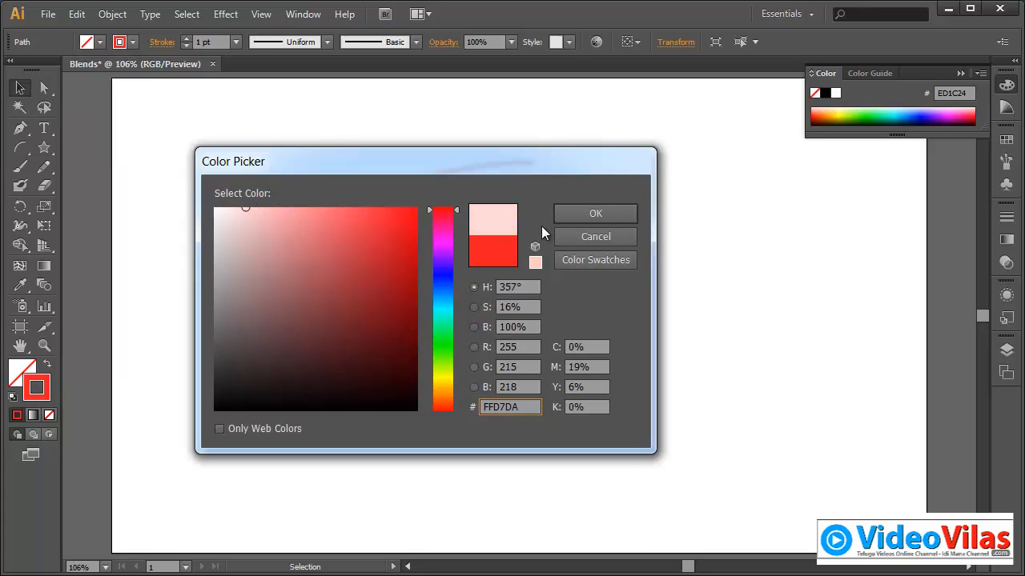
{"action": "left_click", "coordinate": [595, 213]}
{"action": "left_click", "coordinate": [566, 218]}
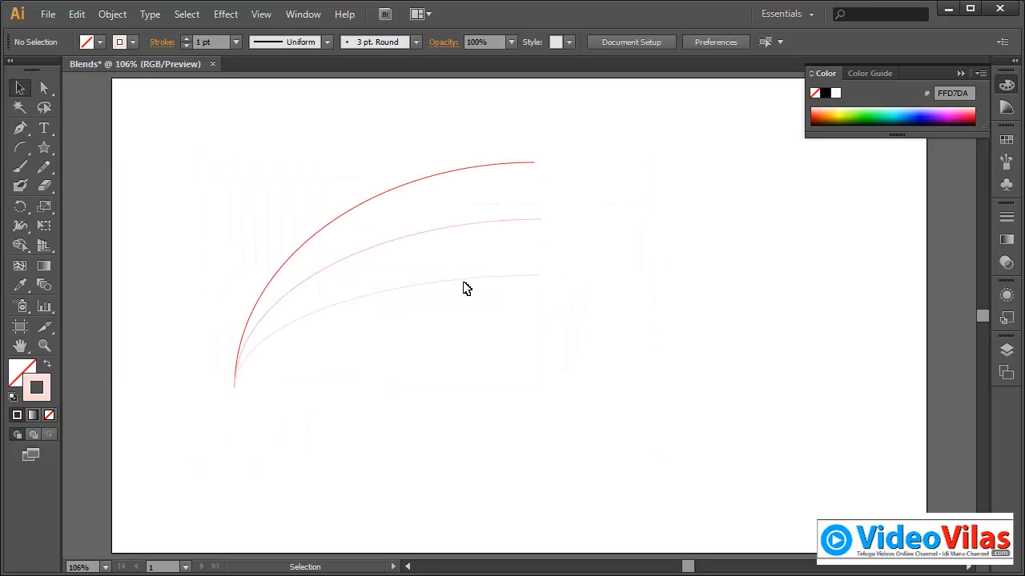
Blend the red arc to the middle pink arc and on to the pale lowest arc at their right ends, and inspect the deselected blend.
{"action": "left_click", "coordinate": [46, 283]}
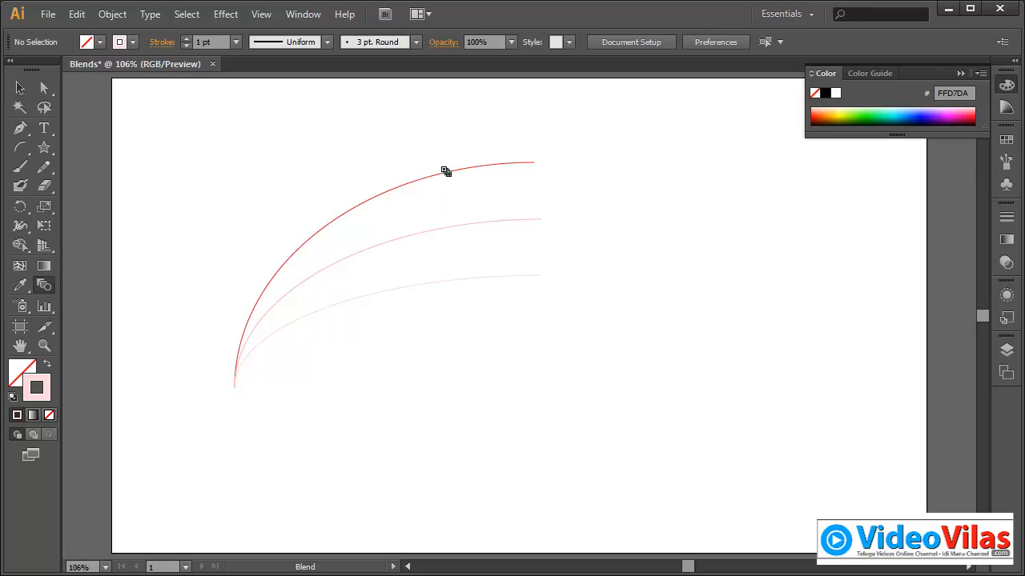
{"action": "left_click", "coordinate": [536, 164]}
{"action": "left_click", "coordinate": [541, 219]}
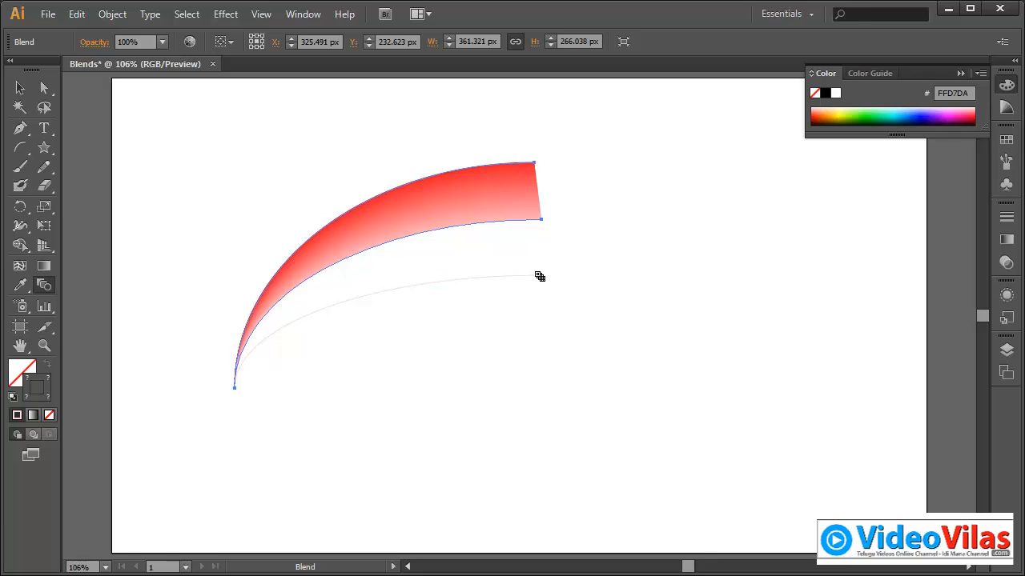
{"action": "left_click", "coordinate": [541, 276]}
{"action": "left_click", "coordinate": [20, 87]}
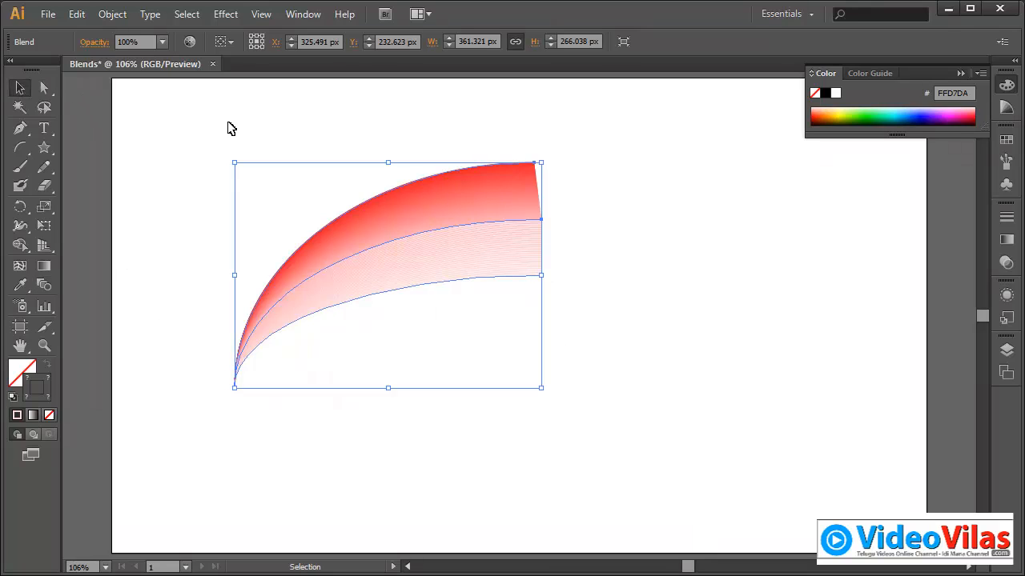
{"action": "left_click", "coordinate": [724, 249]}
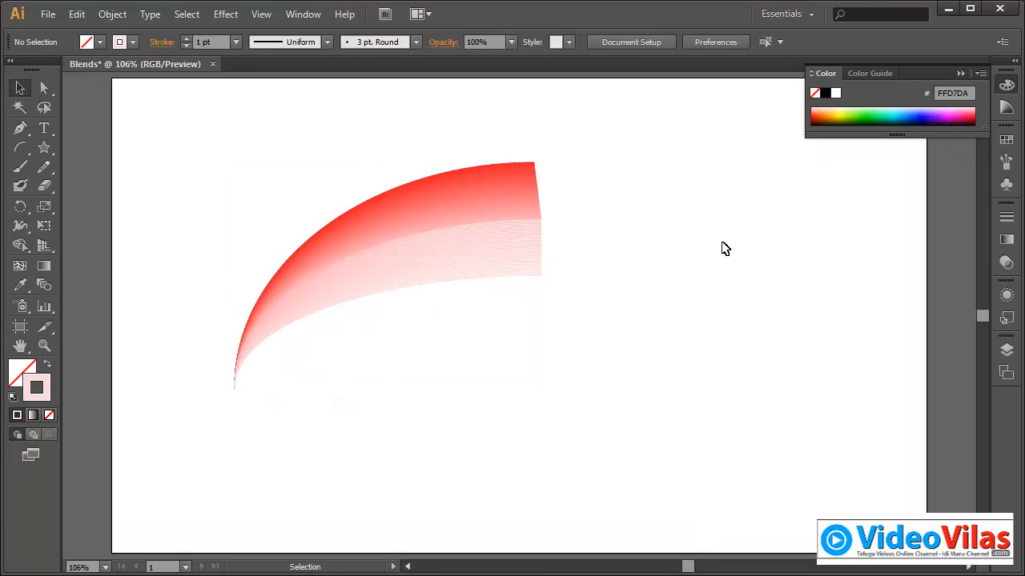
{"action": "left_click", "coordinate": [44, 345]}
{"action": "left_click_drag", "start_coordinate": [247, 130], "coordinate": [652, 419]}
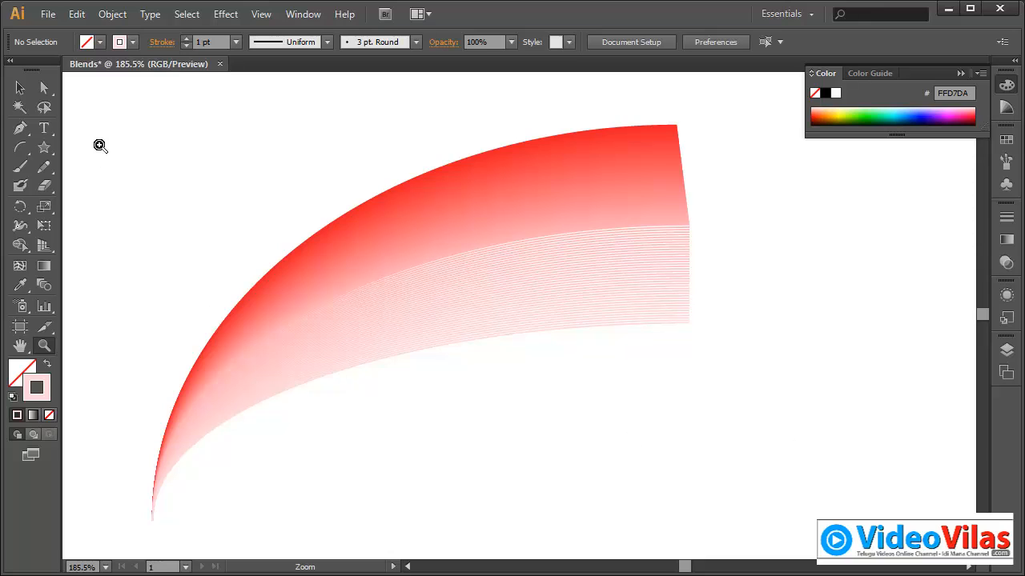
Delete the whole three-arc blend and reset the fill and stroke to their defaults.
{"action": "left_click", "coordinate": [20, 88]}
{"action": "left_click_drag", "start_coordinate": [405, 109], "coordinate": [640, 380]}
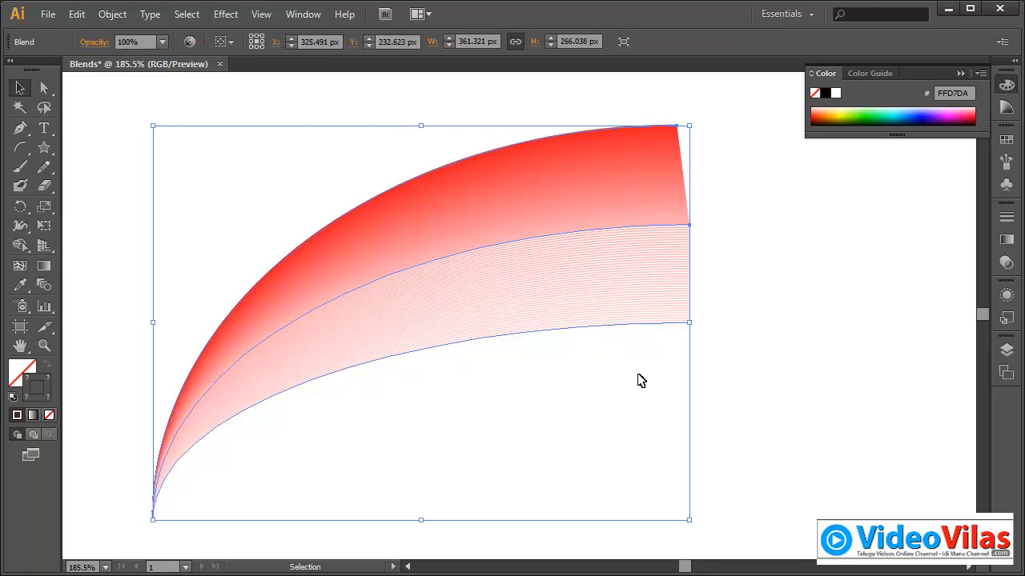
{"action": "key", "text": "Delete"}
{"action": "key", "text": "d"}
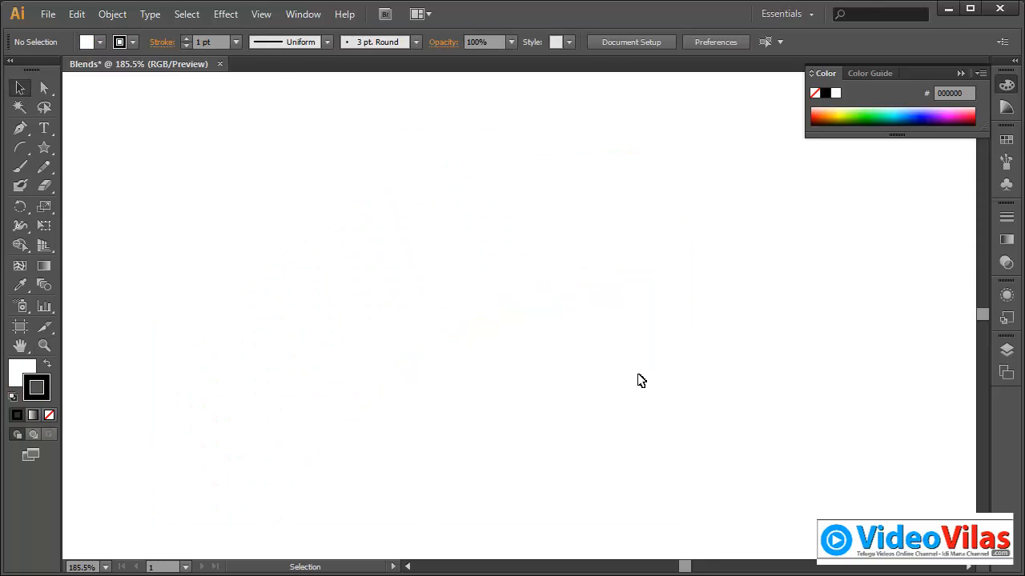
Add the point text "Blendings" near the centre of the empty canvas.
{"action": "left_click", "coordinate": [31, 370]}
{"action": "left_click", "coordinate": [45, 130]}
{"action": "left_click", "coordinate": [366, 316]}
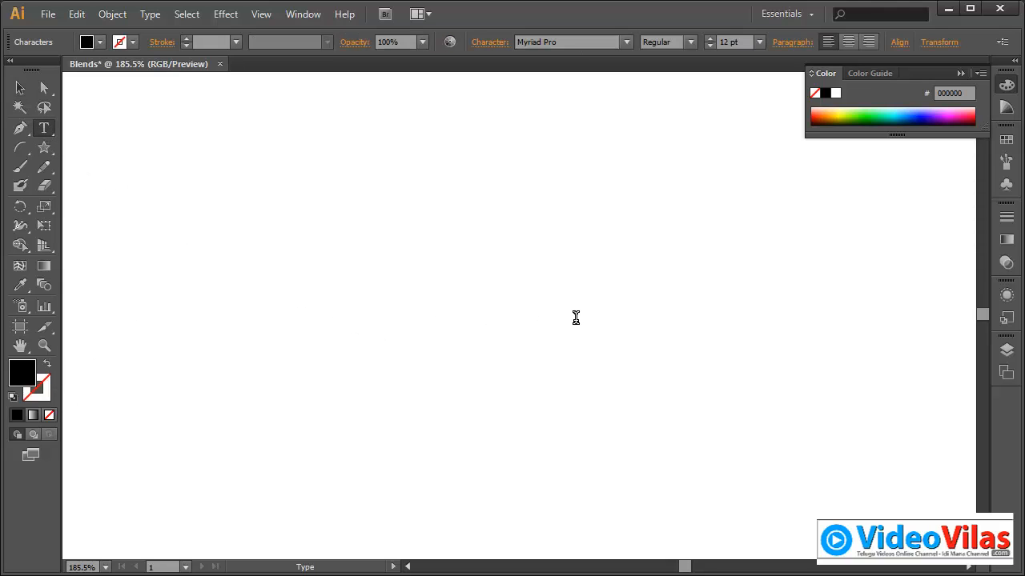
{"action": "type", "text": "Blendings"}
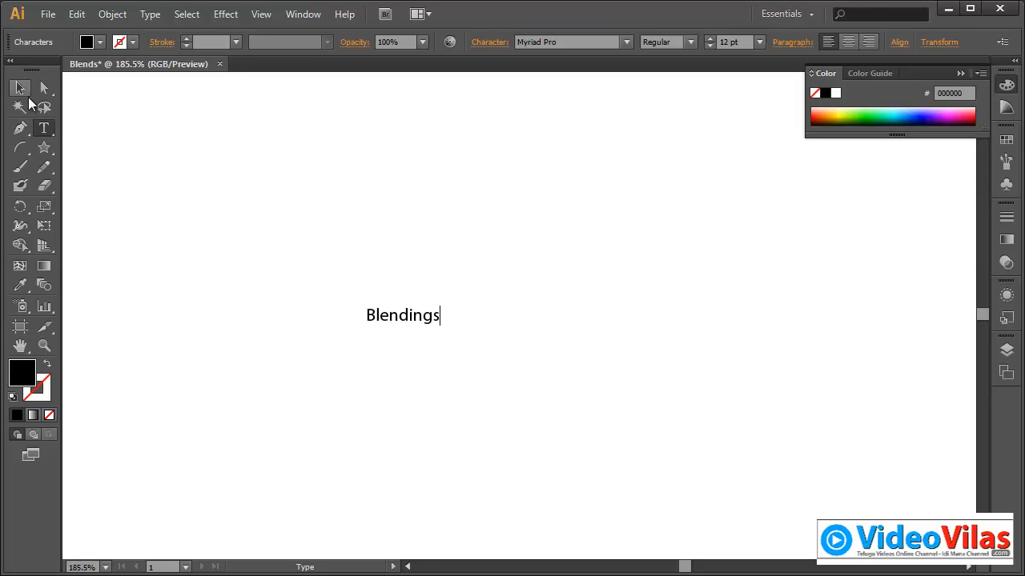
Scale the "Blendings" text up to about 66 pt and move it into the upper part of the canvas.
{"action": "key", "text": "Escape"}
{"action": "left_click_drag", "start_coordinate": [439, 325], "coordinate": [739, 462]}
{"action": "left_click_drag", "start_coordinate": [704, 393], "coordinate": [632, 256]}
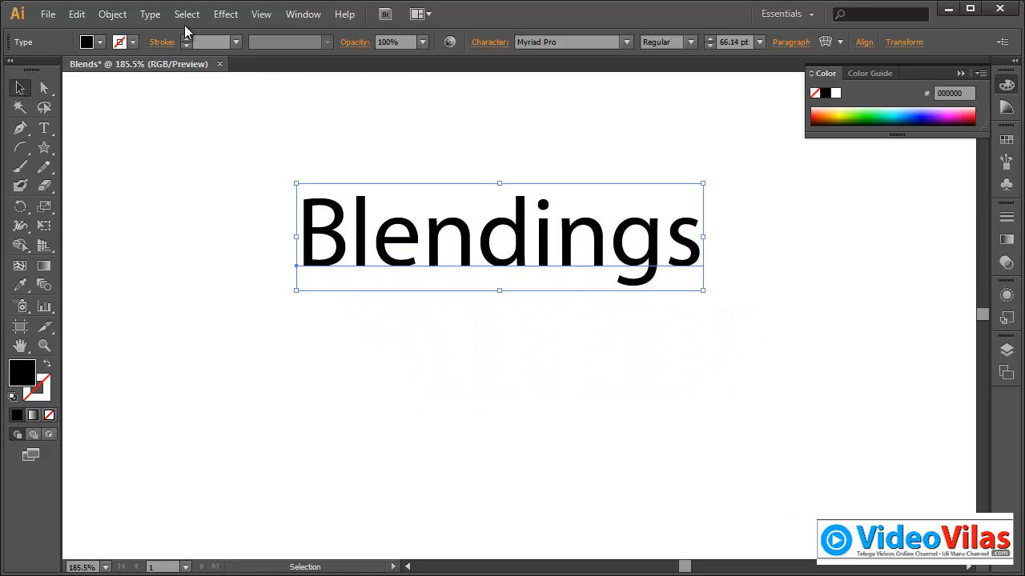
Change the text's font to Berlin Sans FB Demi Bold.
{"action": "left_click", "coordinate": [116, 14]}
{"action": "mouse_move", "coordinate": [176, 37]}
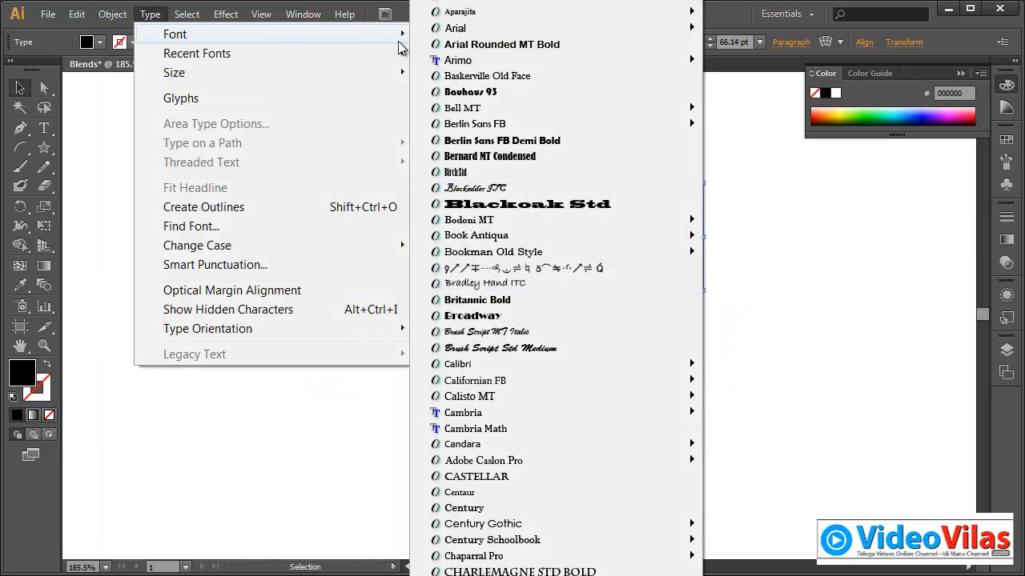
{"action": "left_click", "coordinate": [522, 141]}
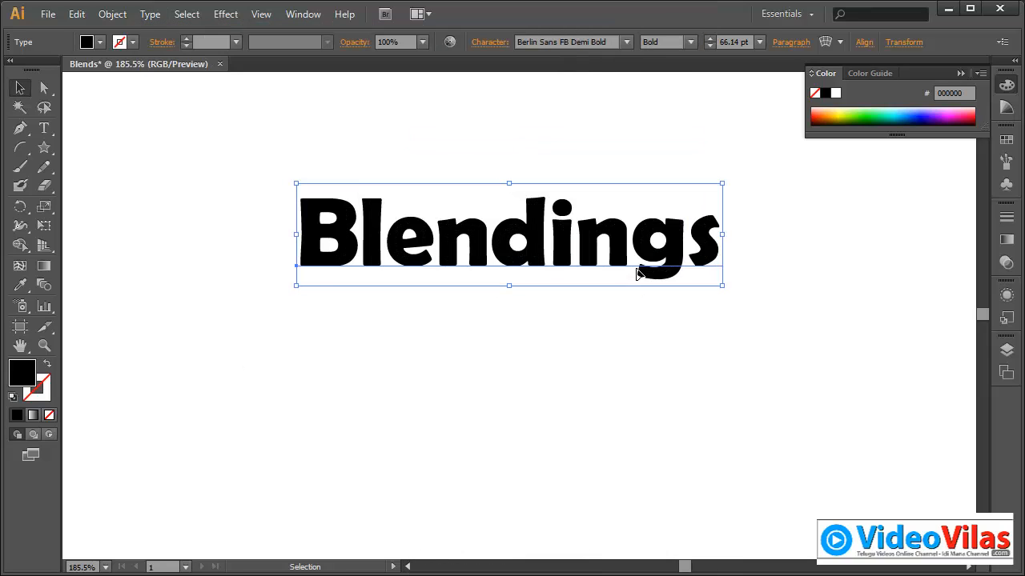
Duplicate the text straight below, enlarge the copy to about 101 pt, and move it up close beneath the original.
{"action": "left_click_drag", "start_coordinate": [622, 256], "coordinate": [618, 392]}
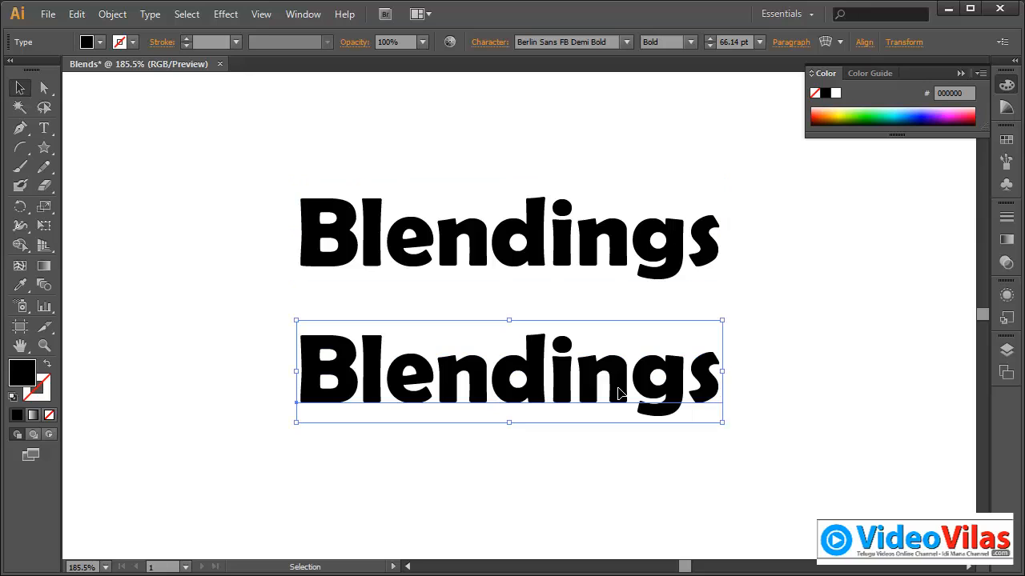
{"action": "left_click_drag", "start_coordinate": [721, 424], "coordinate": [836, 494]}
{"action": "left_click", "coordinate": [770, 411]}
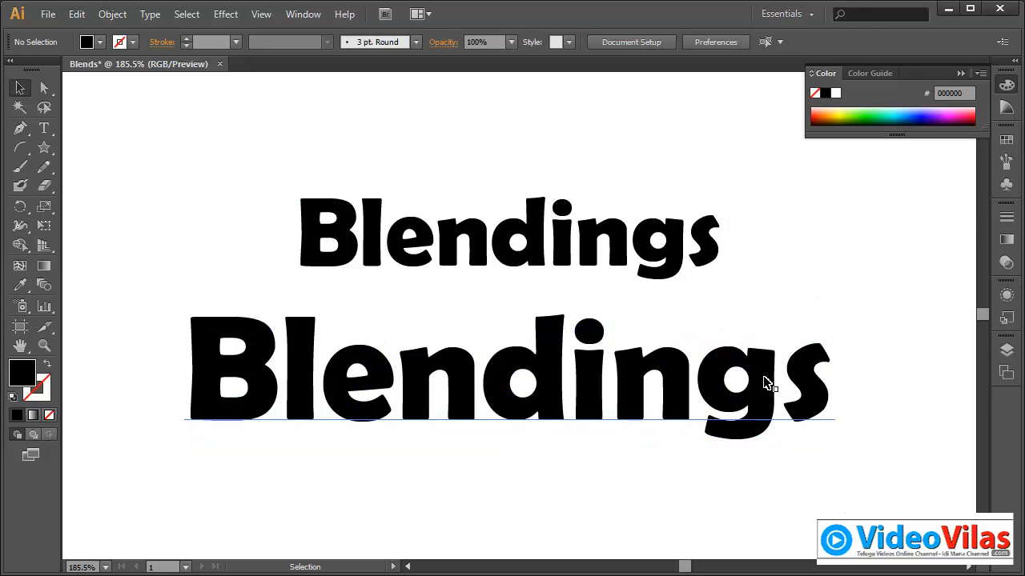
{"action": "left_click_drag", "start_coordinate": [766, 389], "coordinate": [767, 356]}
{"action": "left_click", "coordinate": [791, 236]}
Fill the smaller upper text with pale yellow and the larger lower text with green 8BE900.
{"action": "left_click", "coordinate": [713, 234]}
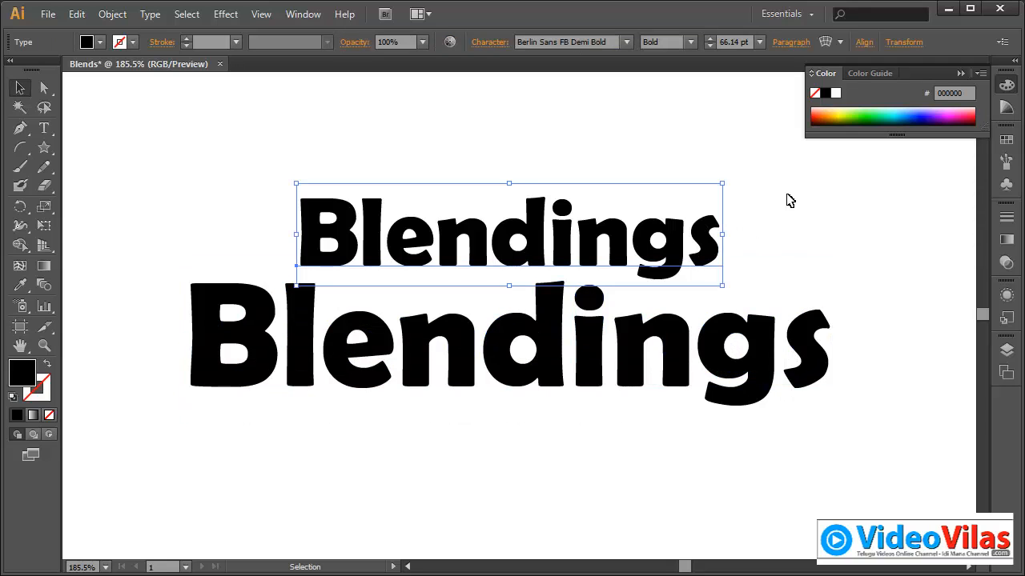
{"action": "left_click", "coordinate": [839, 109]}
{"action": "left_click_drag", "start_coordinate": [754, 290], "coordinate": [789, 337]}
{"action": "key", "text": "ctrl+z"}
{"action": "left_click", "coordinate": [851, 112]}
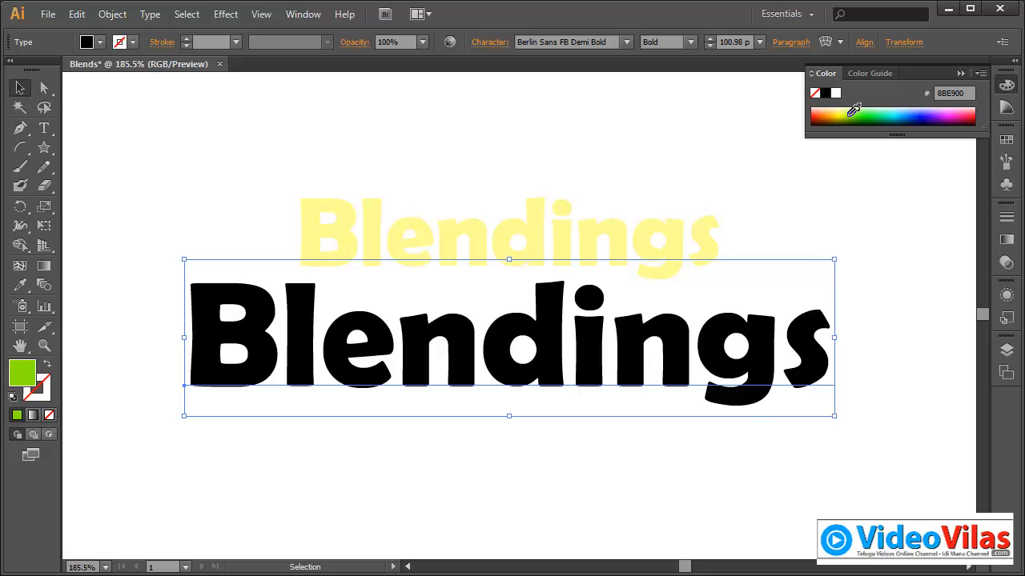
{"action": "left_click", "coordinate": [905, 318]}
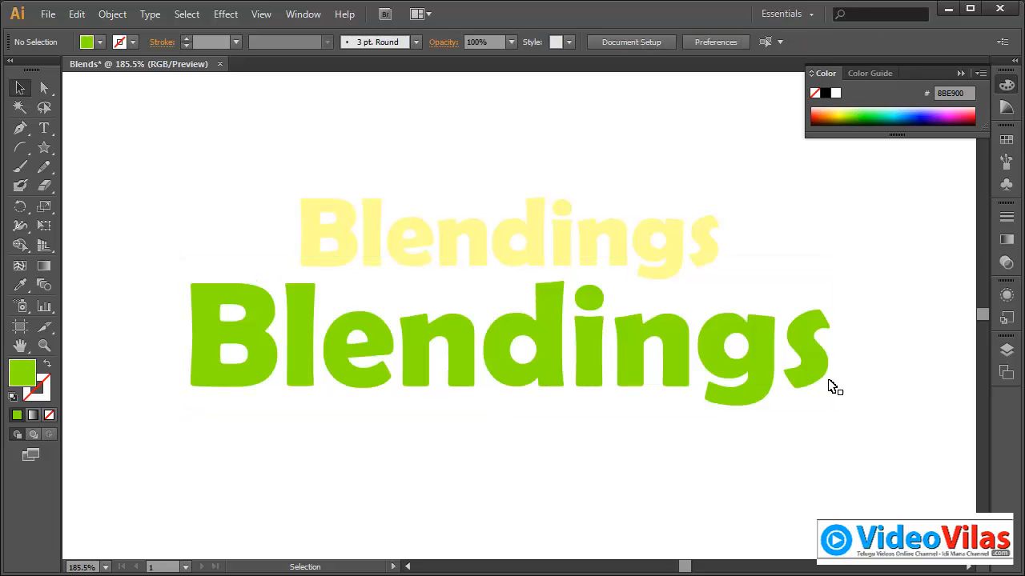
Duplicate the green text straight below and fill the copy with dark green 236A00.
{"action": "left_click_drag", "start_coordinate": [811, 383], "coordinate": [811, 521]}
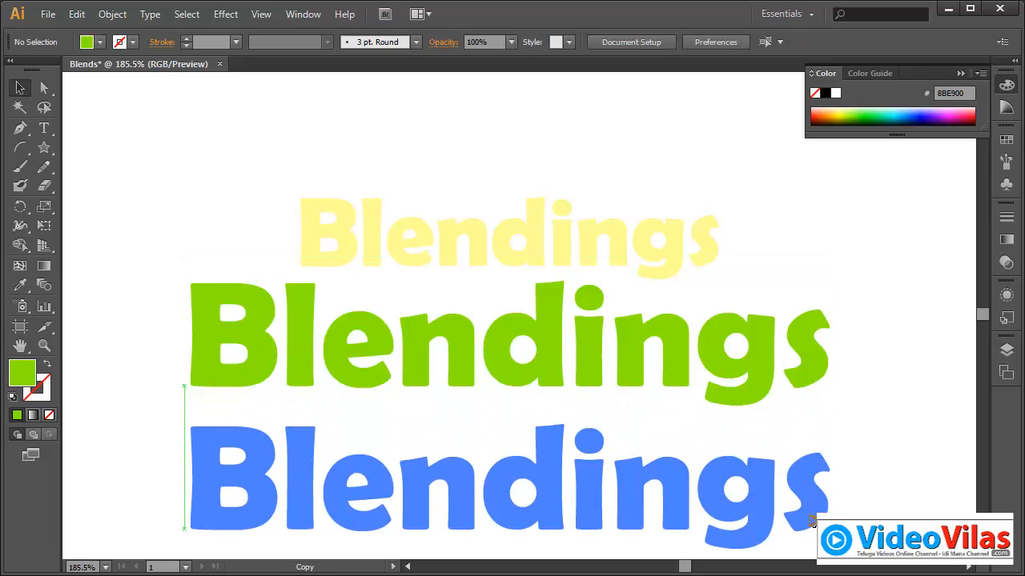
{"action": "left_click", "coordinate": [856, 123]}
{"action": "left_click", "coordinate": [876, 314]}
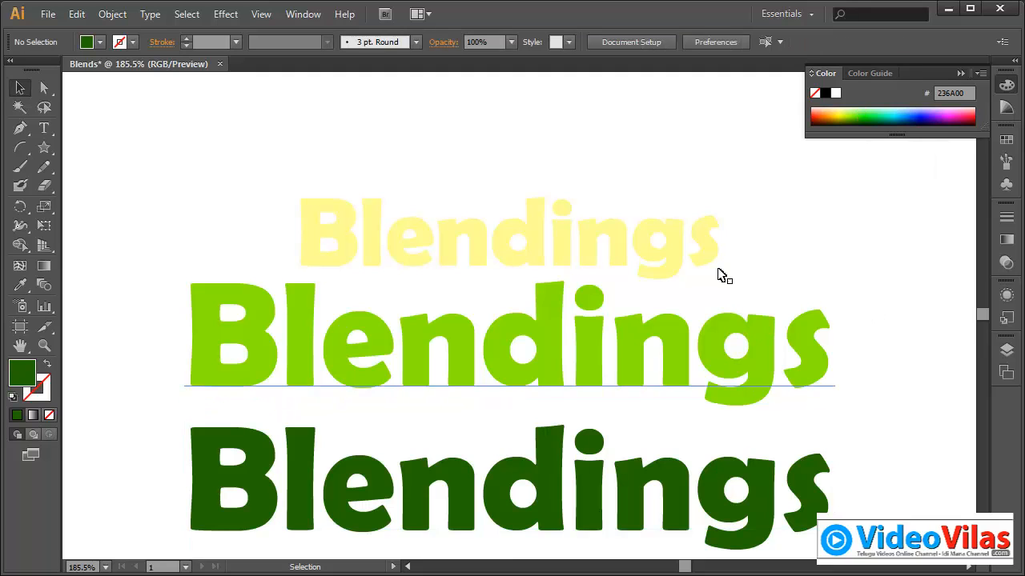
Move the yellow and light green texts higher, and blend the light green text with the yellow one.
{"action": "left_click_drag", "start_coordinate": [715, 270], "coordinate": [709, 217]}
{"action": "left_click_drag", "start_coordinate": [687, 328], "coordinate": [678, 266]}
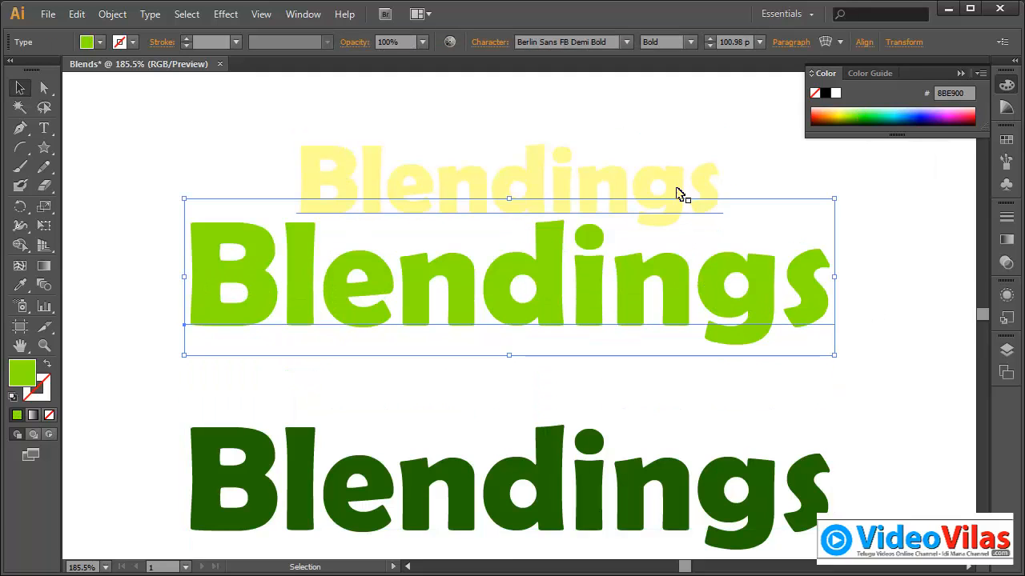
{"action": "left_click", "coordinate": [45, 285]}
{"action": "left_click", "coordinate": [438, 267]}
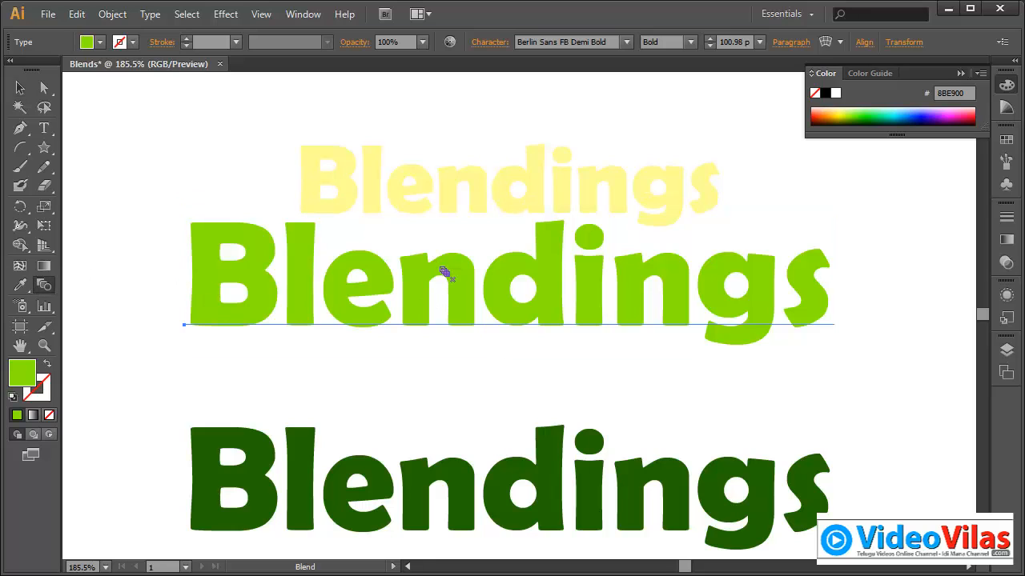
{"action": "left_click", "coordinate": [452, 174]}
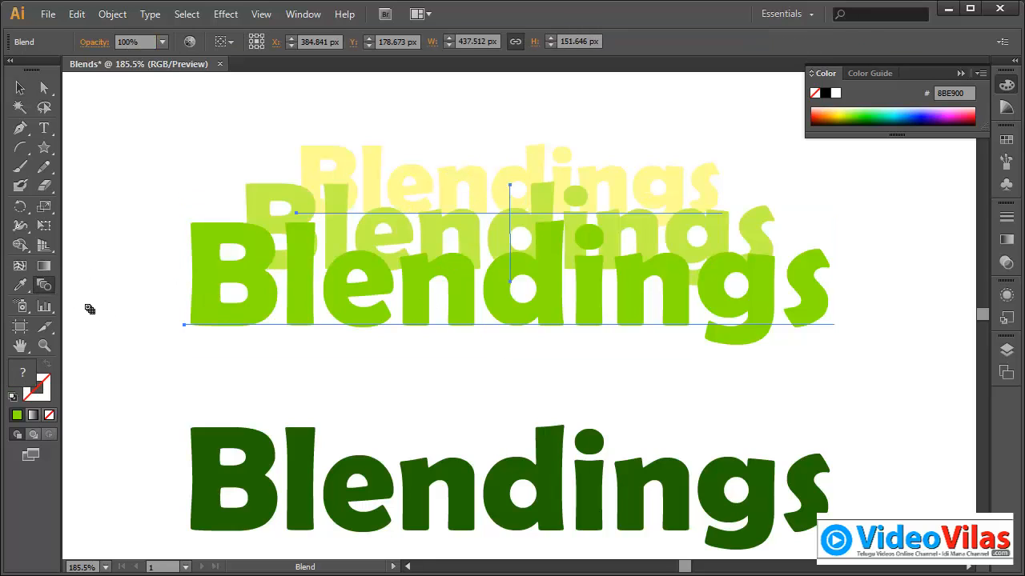
Set the text blend's spacing to Specified Steps with 100 steps, previewing it before applying, and deselect the blend.
{"action": "double_click", "coordinate": [44, 286]}
{"action": "left_click", "coordinate": [853, 198]}
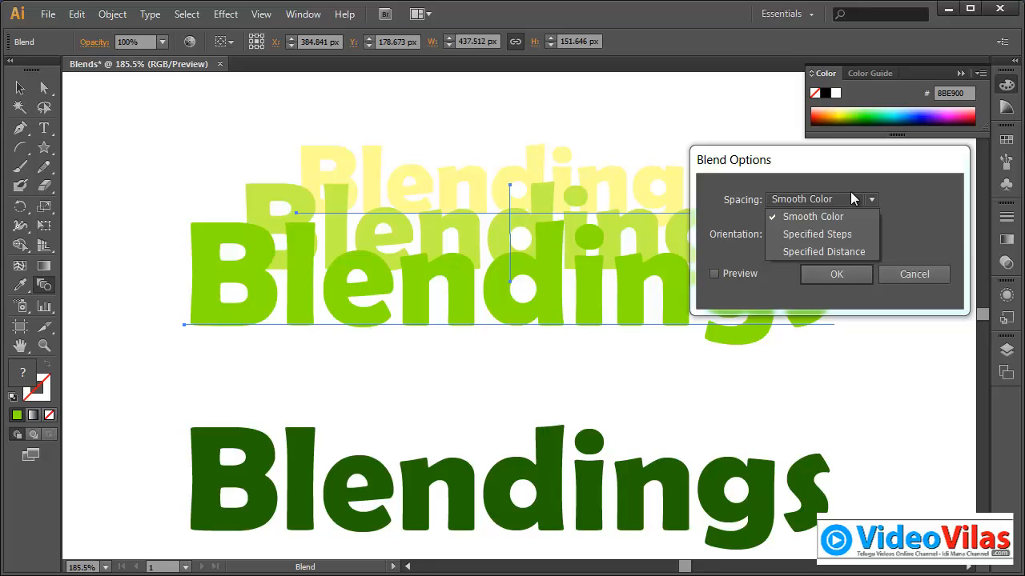
{"action": "left_click", "coordinate": [842, 234]}
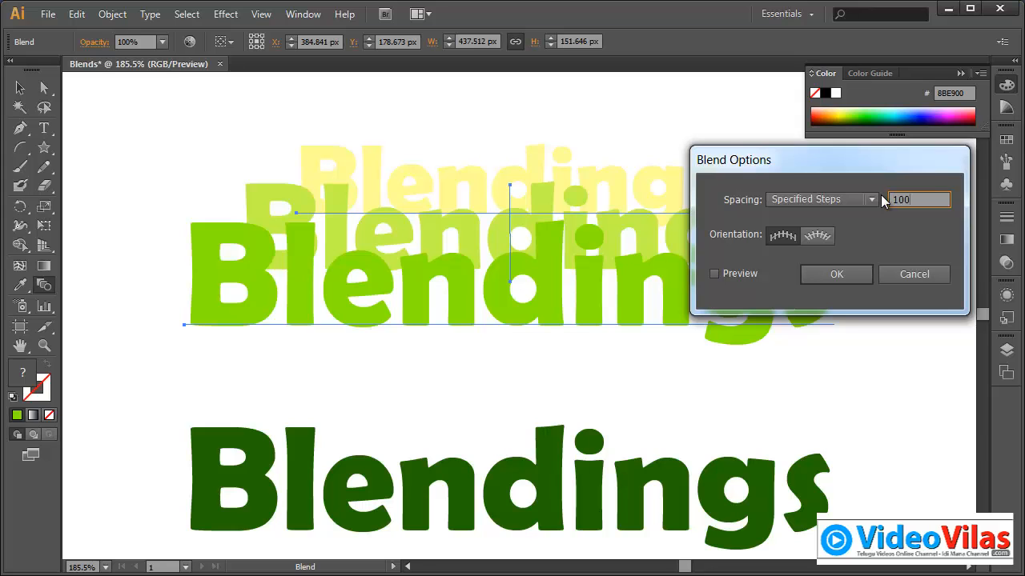
{"action": "left_click", "coordinate": [748, 274]}
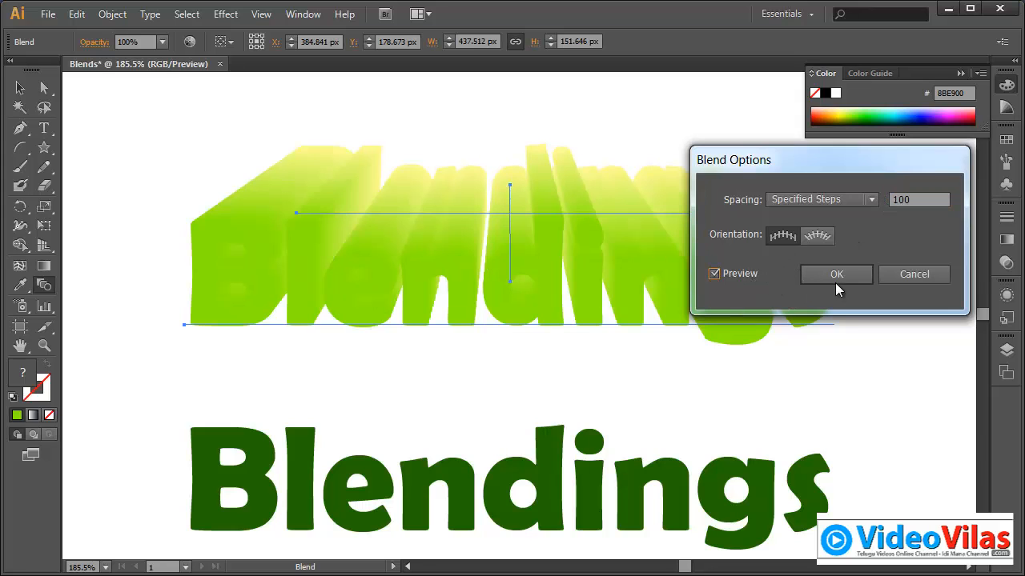
{"action": "left_click", "coordinate": [835, 274]}
{"action": "left_click", "coordinate": [20, 87]}
{"action": "left_click", "coordinate": [160, 103]}
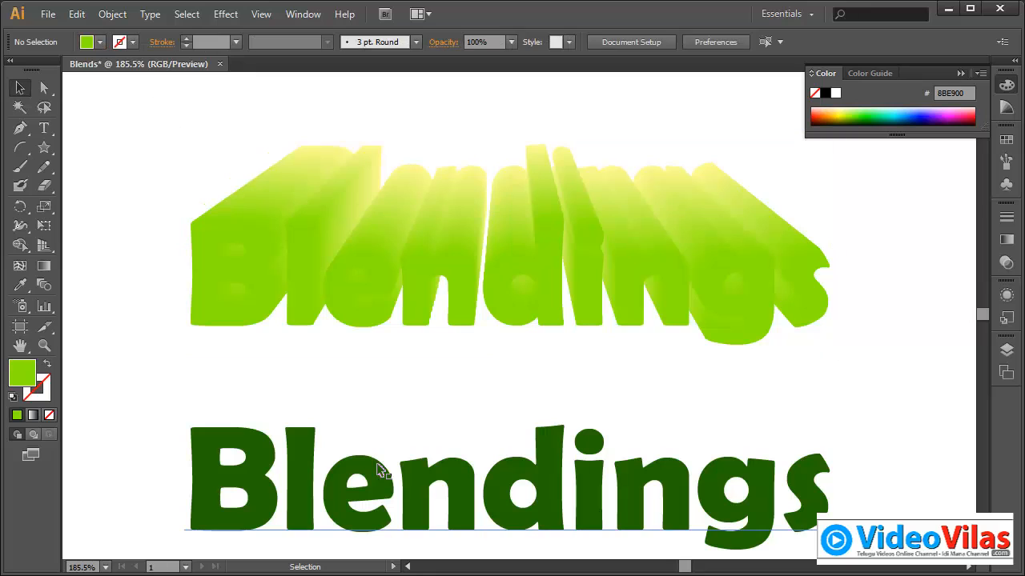
Place the dark green text exactly over the front of the text blend and deselect it.
{"action": "left_click_drag", "start_coordinate": [381, 469], "coordinate": [378, 275]}
{"action": "left_click", "coordinate": [548, 453]}
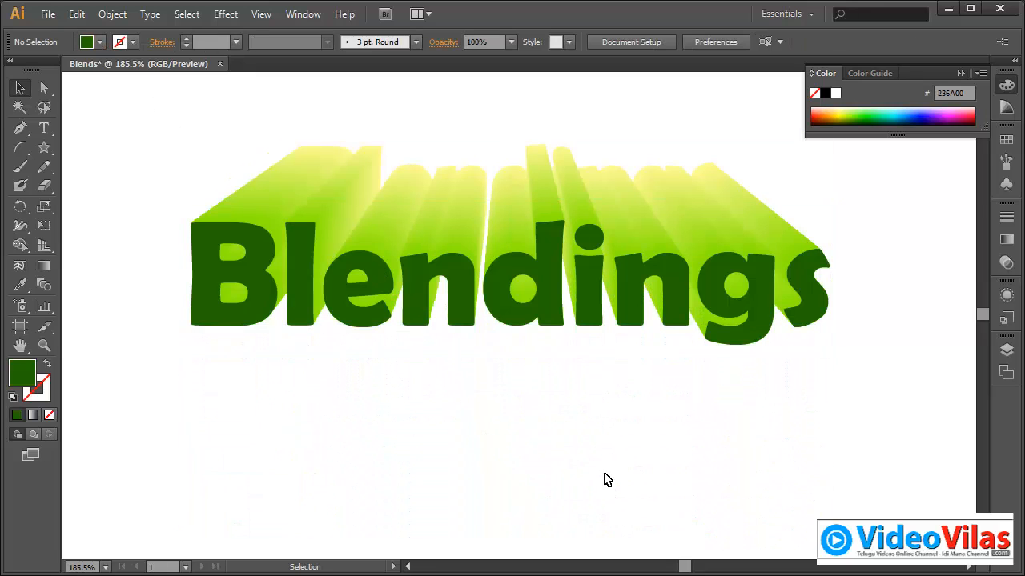
{"action": "key", "text": "space"}
{"action": "left_click_drag", "start_coordinate": [744, 368], "coordinate": [746, 452]}
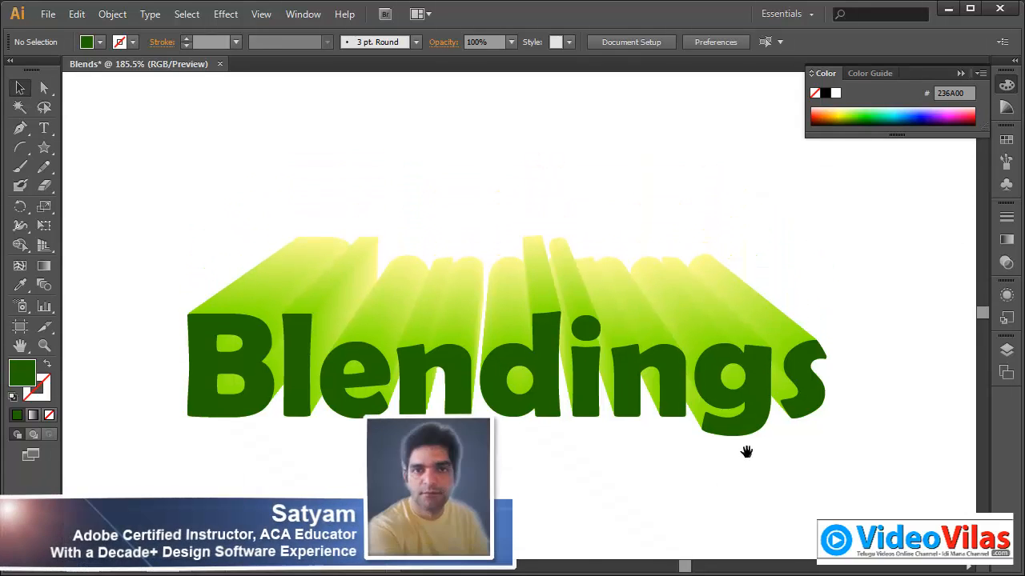